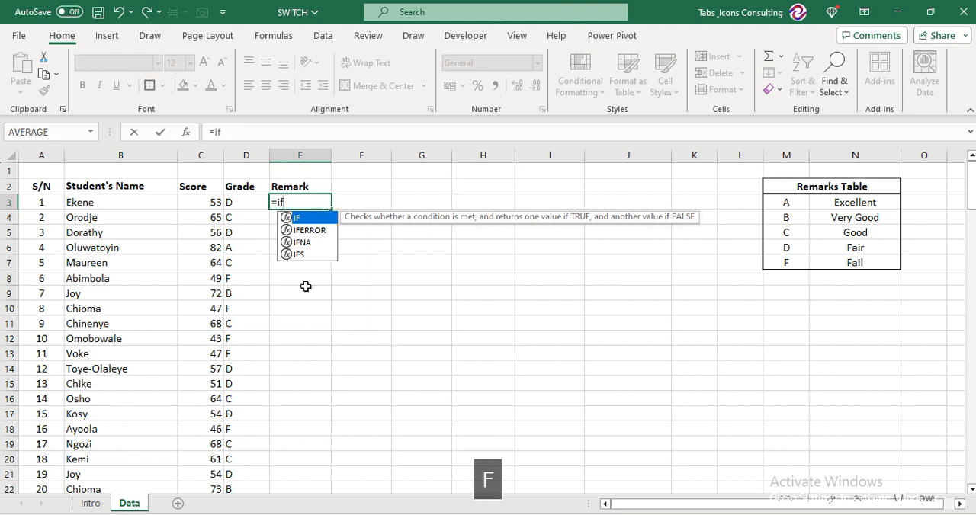
Build an IF formula in E3 that tests whether D3 equals "A" and returns "Excellent" when true
{"action": "key", "text": "Tab"}
{"action": "key", "text": "Left"}
{"action": "type", "text": "=\""}
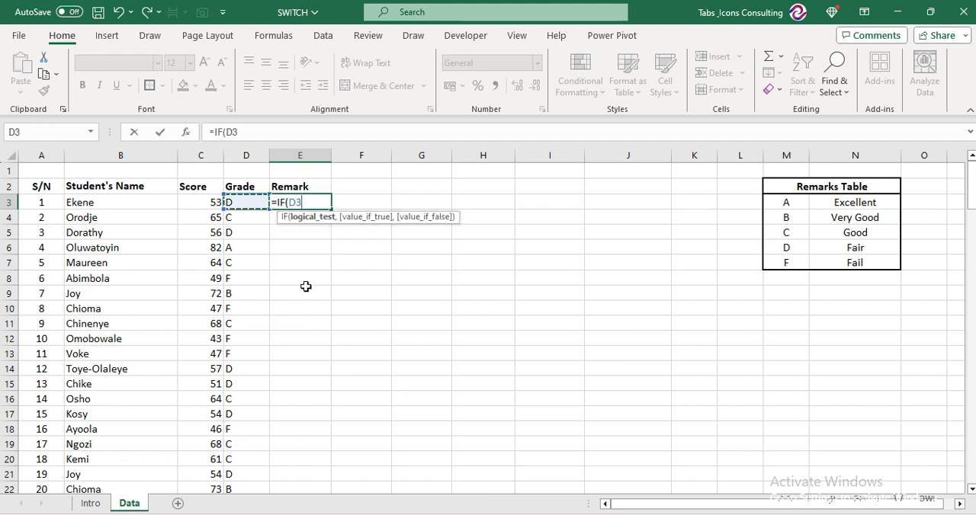
{"action": "type", "text": "A"}
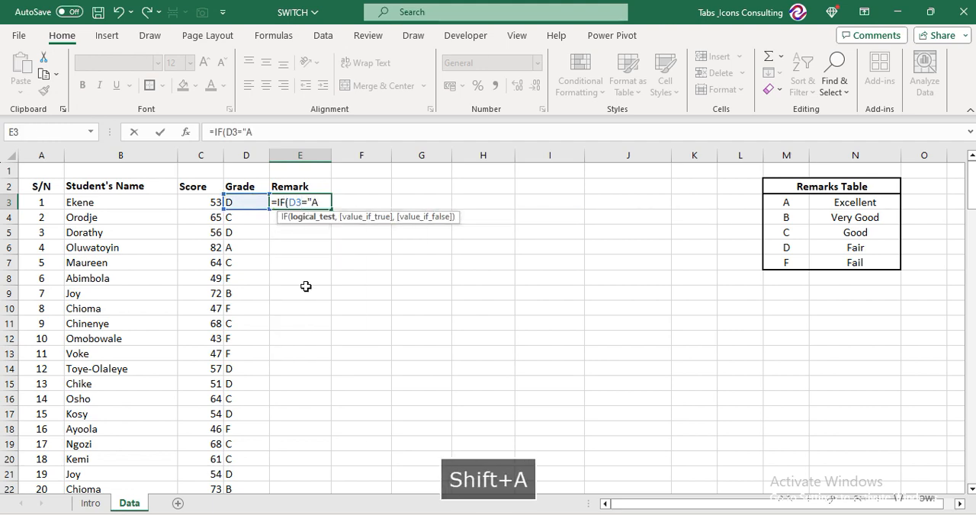
{"action": "type", "text": "\","}
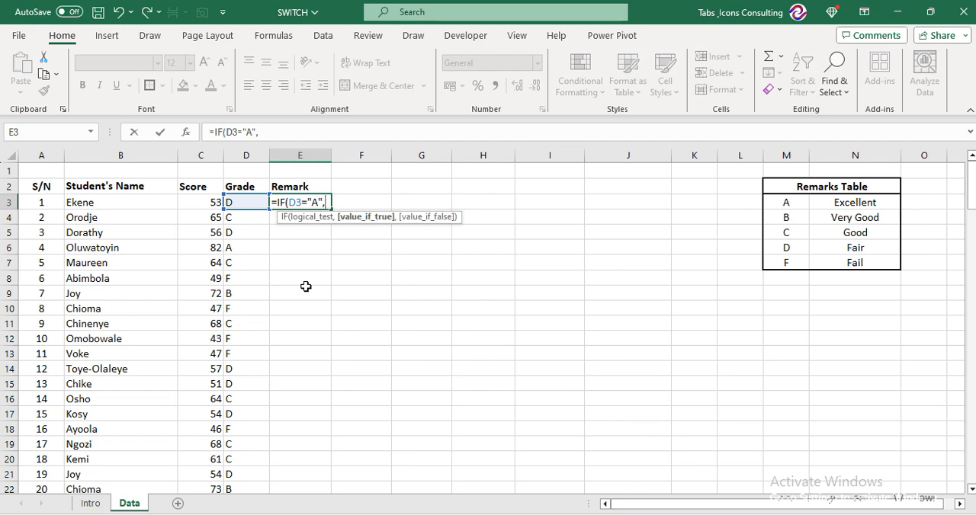
{"action": "type", "text": "\""}
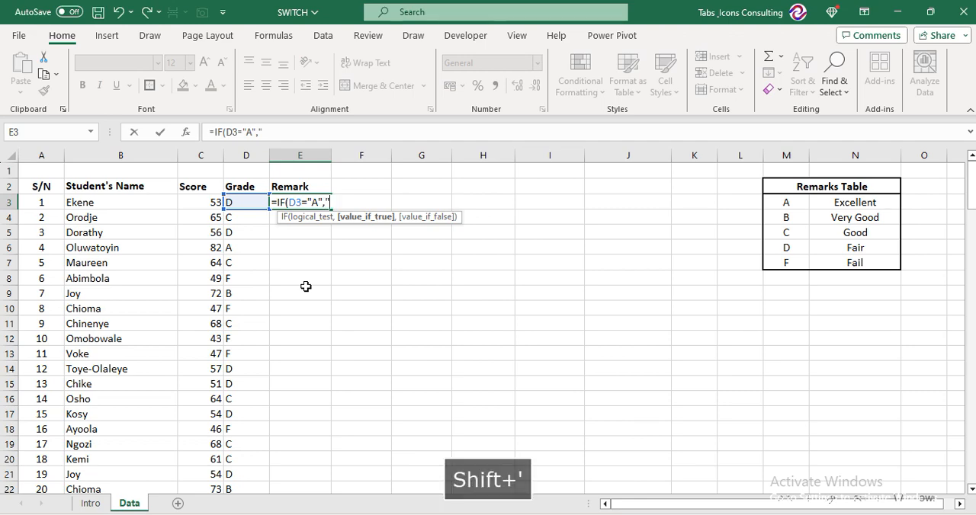
{"action": "type", "text": "Excellent\""}
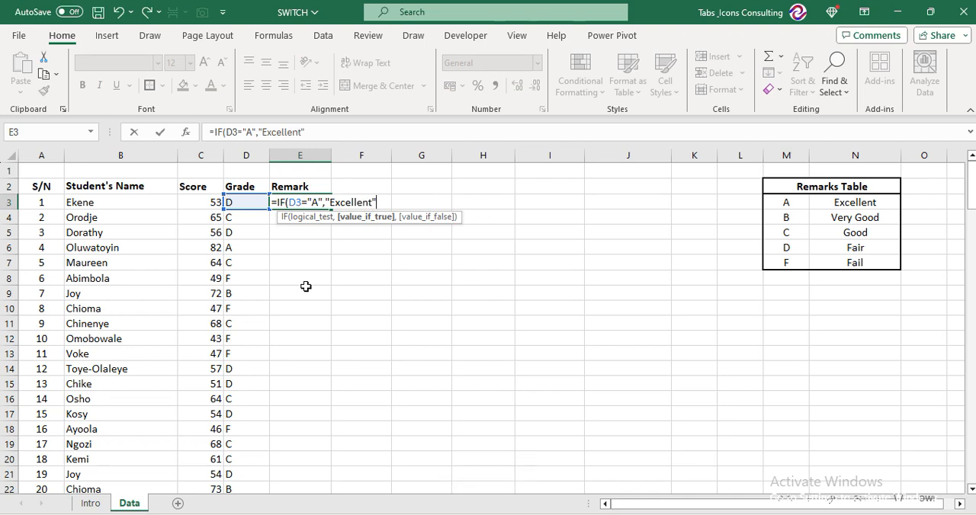
{"action": "type", "text": ","}
{"action": "type", "text": "IF"}
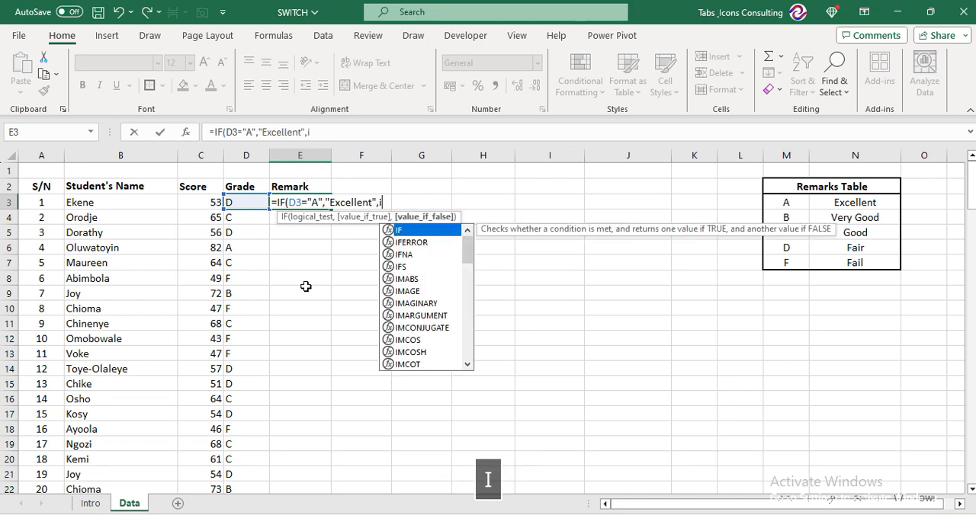
Nest a second IF as the false value, testing whether D3 equals "B" and returning "very Good"
{"action": "key", "text": "Tab"}
{"action": "key", "text": "Left"}
{"action": "key", "text": "Left"}
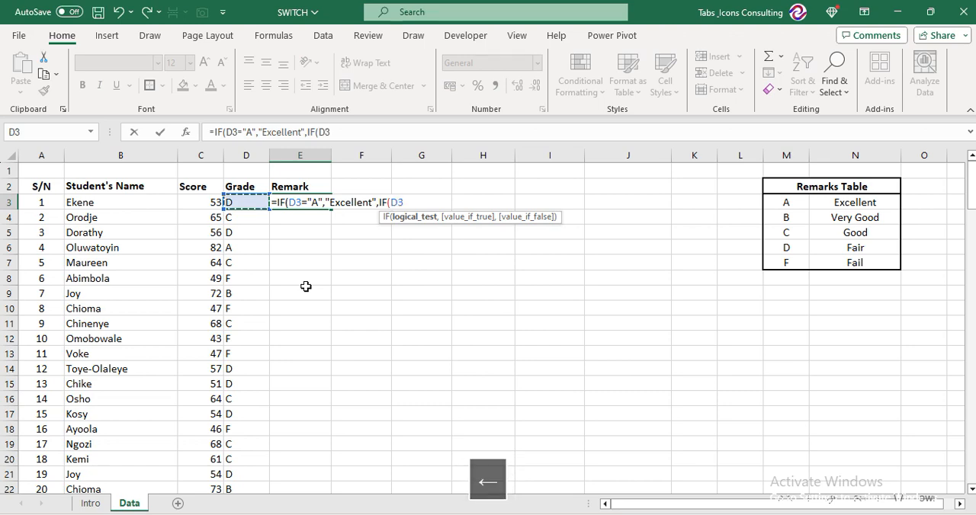
{"action": "key", "text": "Right"}
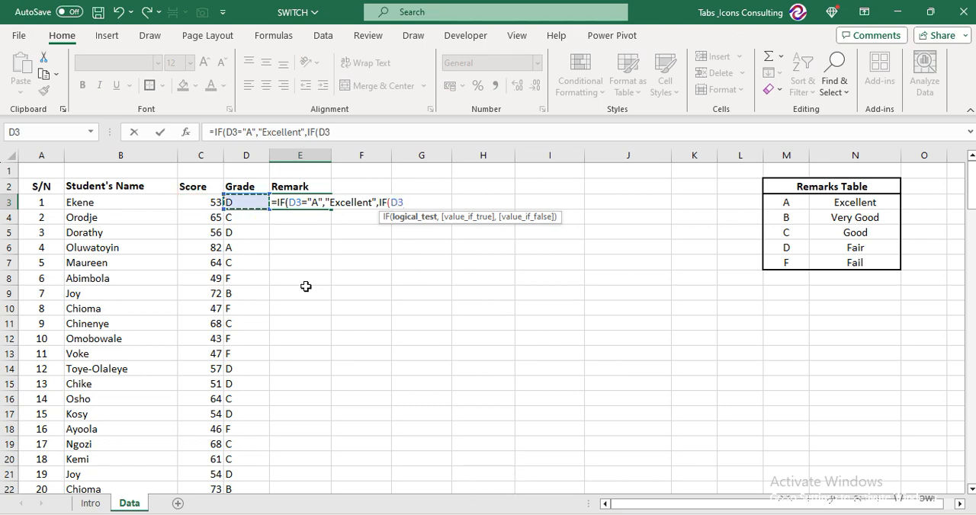
{"action": "type", "text": "=\"B\","}
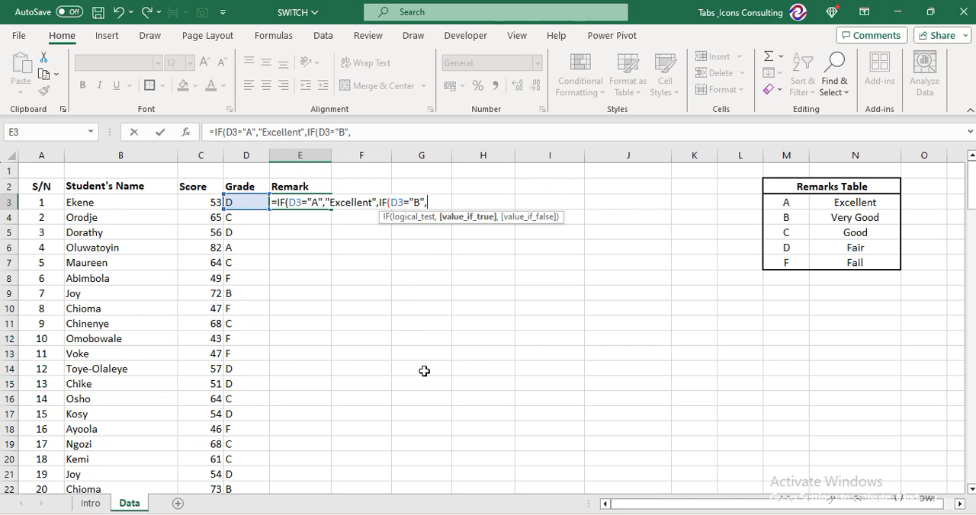
{"action": "type", "text": "\"ver"}
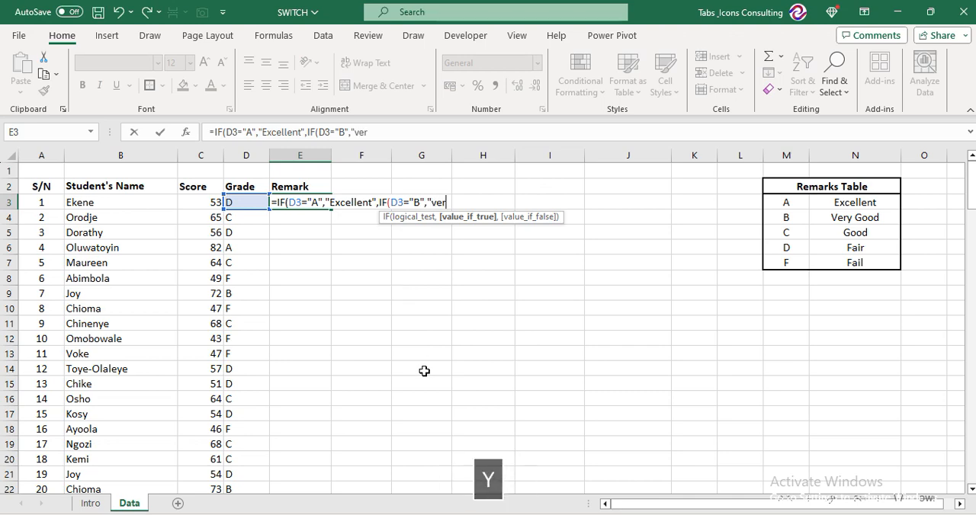
{"action": "type", "text": "y Good"}
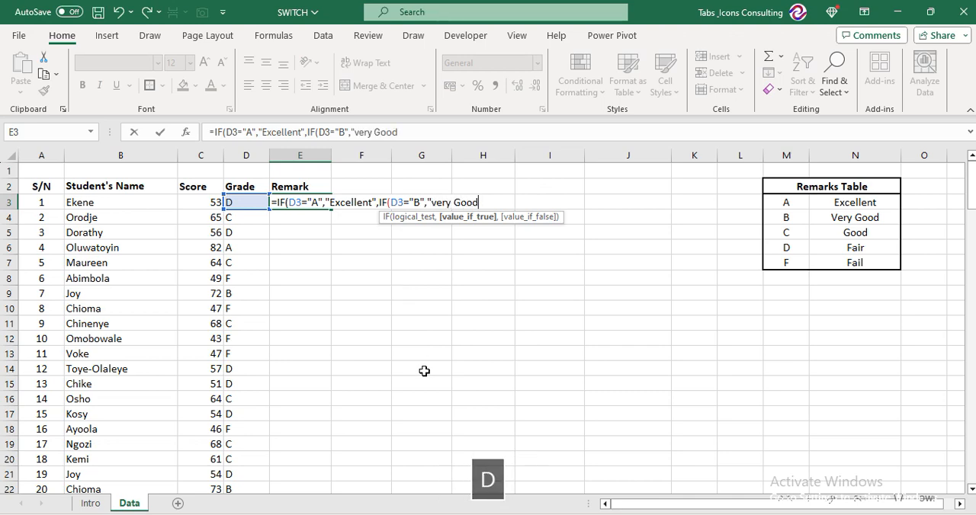
{"action": "type", "text": "\","}
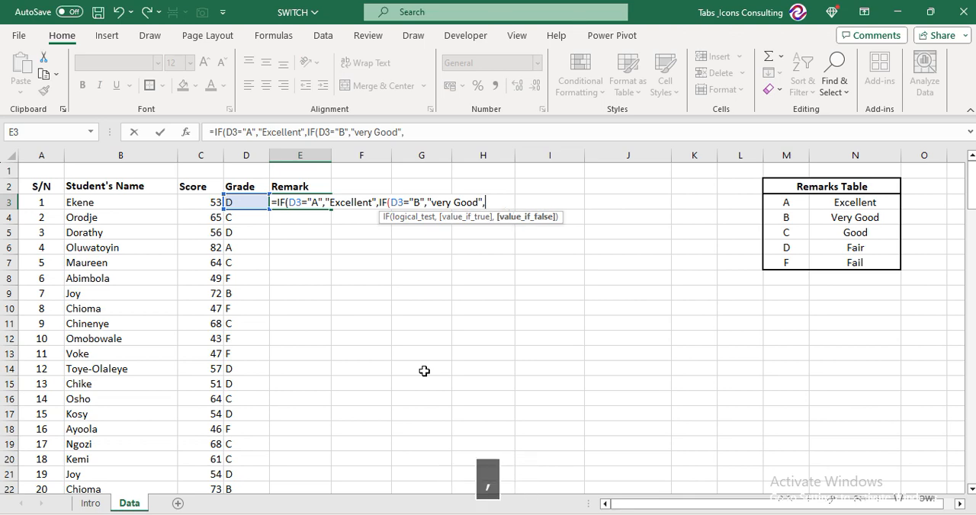
{"action": "type", "text": "IF"}
Nest a third IF as the false value, testing whether D3 equals "C" with the remark Good
{"action": "key", "text": "Tab"}
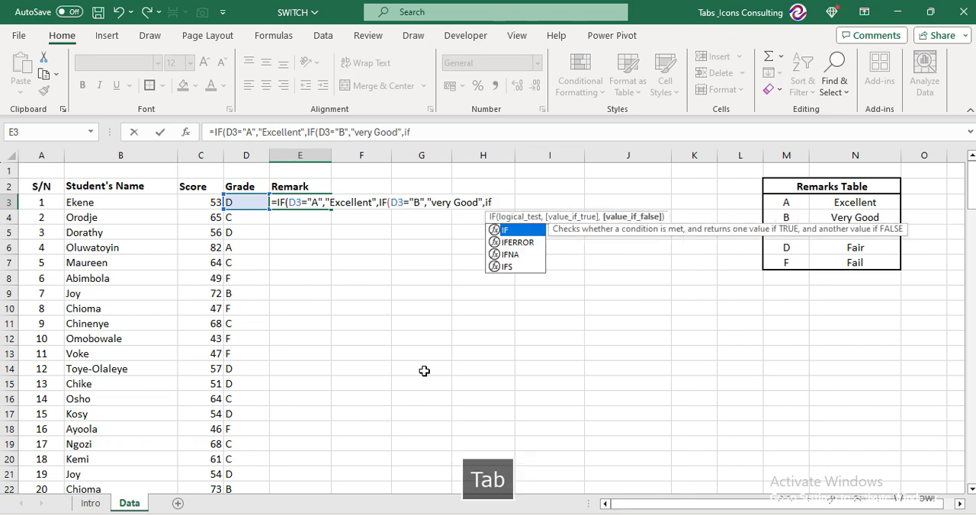
{"action": "key", "text": "Left"}
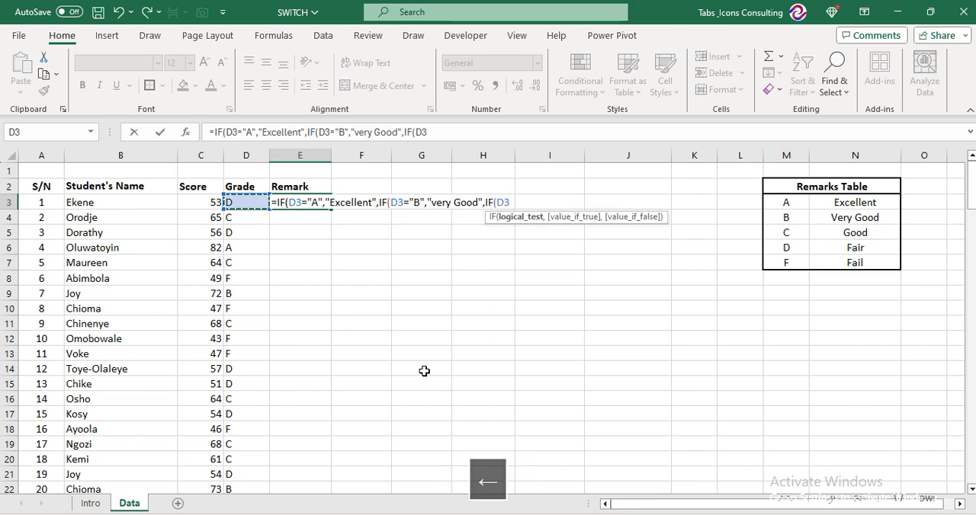
{"action": "type", "text": "=\"C\","}
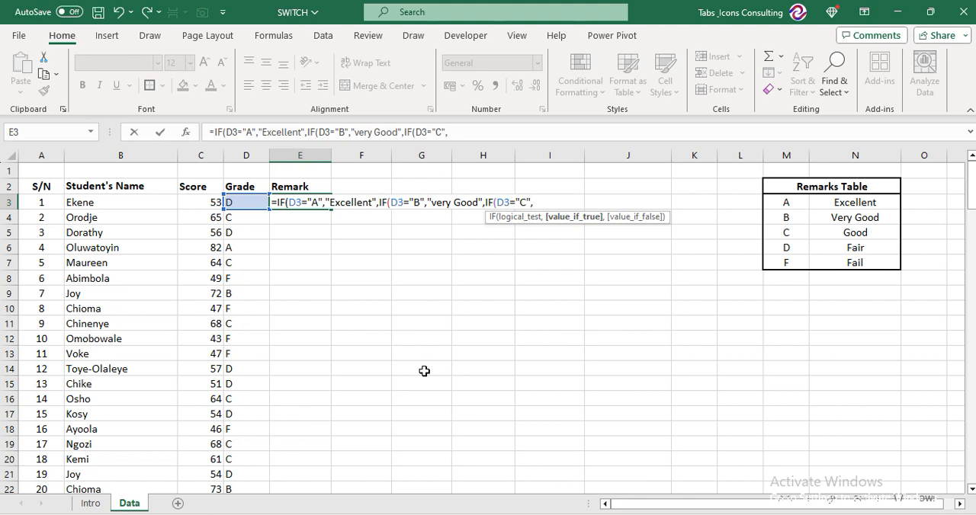
{"action": "type", "text": "\""}
{"action": "type", "text": "Good"}
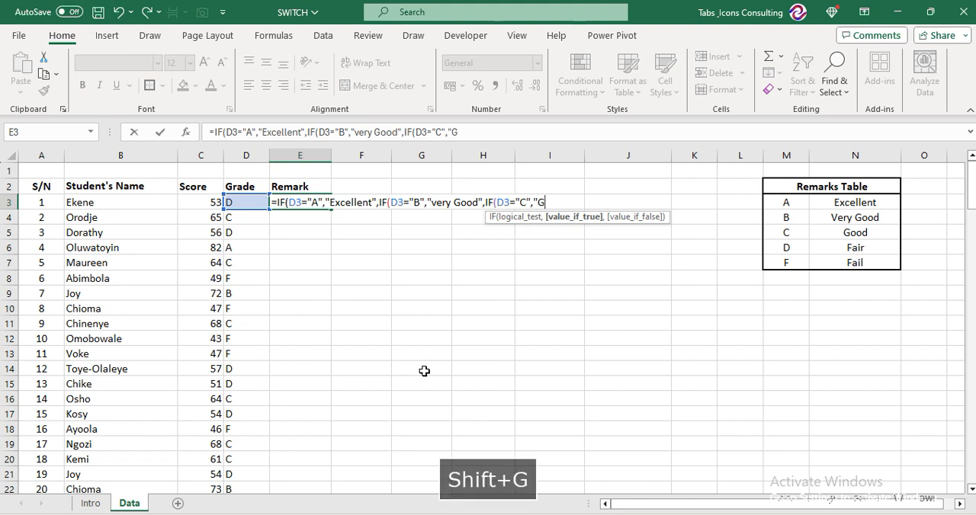
{"action": "type", "text": "',"}
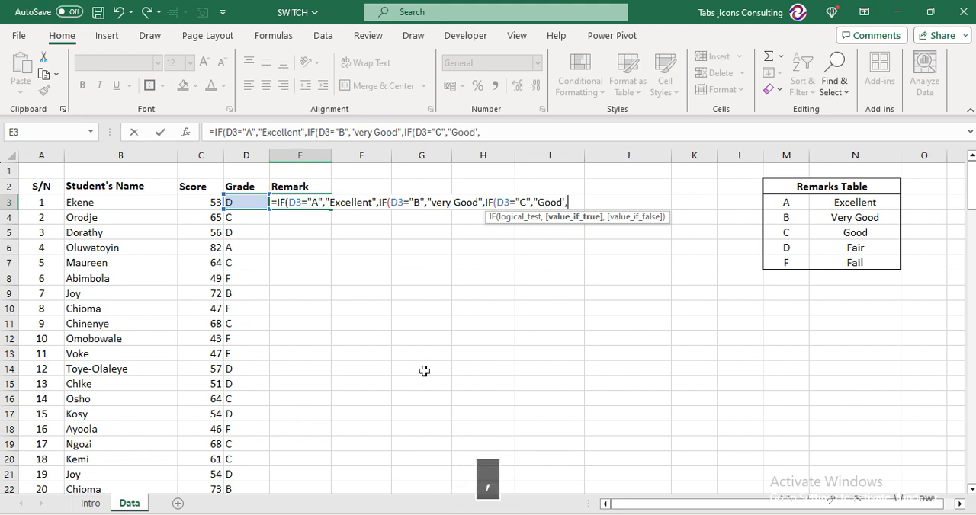
{"action": "type", "text": "if"}
Correct the mistyped closing quote after Good to a double quotation mark followed by a comma
{"action": "key", "text": "Tab"}
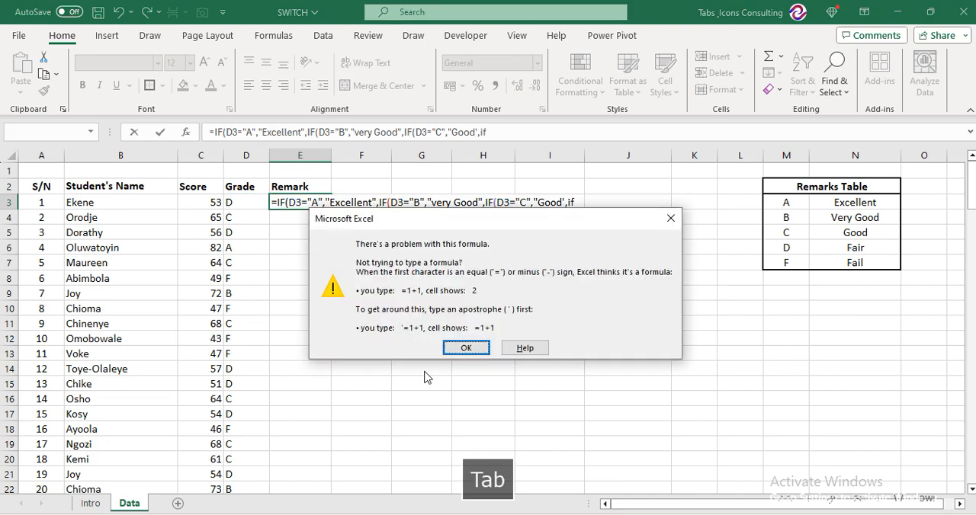
{"action": "key", "text": "Tab"}
{"action": "key", "text": "Escape"}
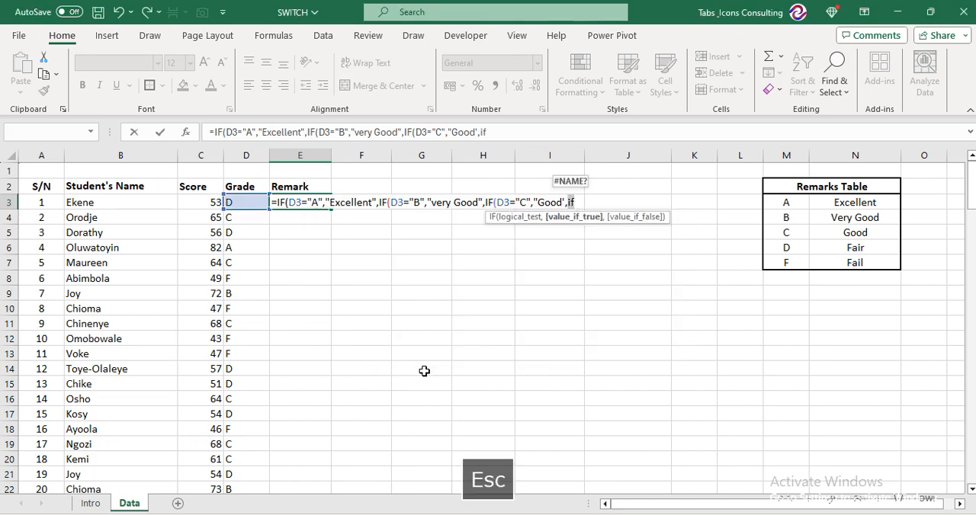
{"action": "key", "text": "BackSpace"}
{"action": "key", "text": "BackSpace"}
{"action": "key", "text": "BackSpace"}
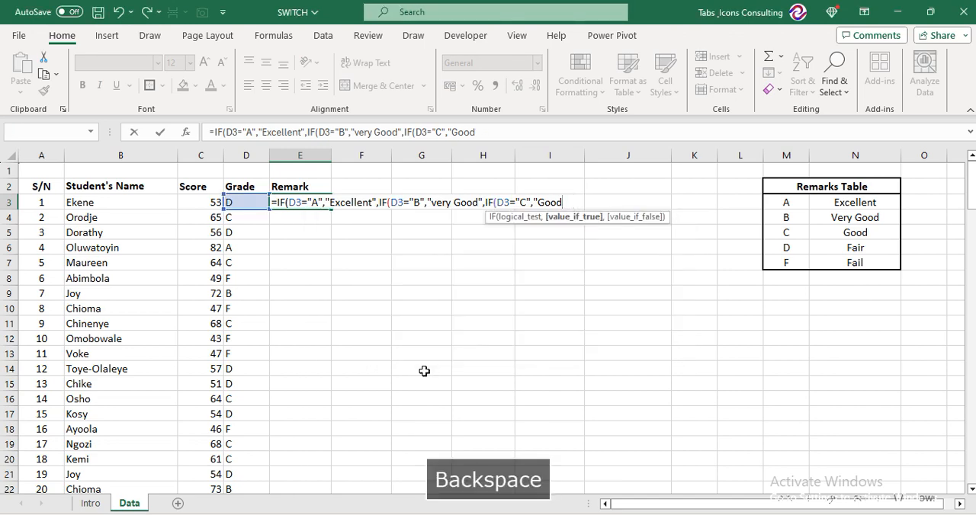
{"action": "type", "text": "\","}
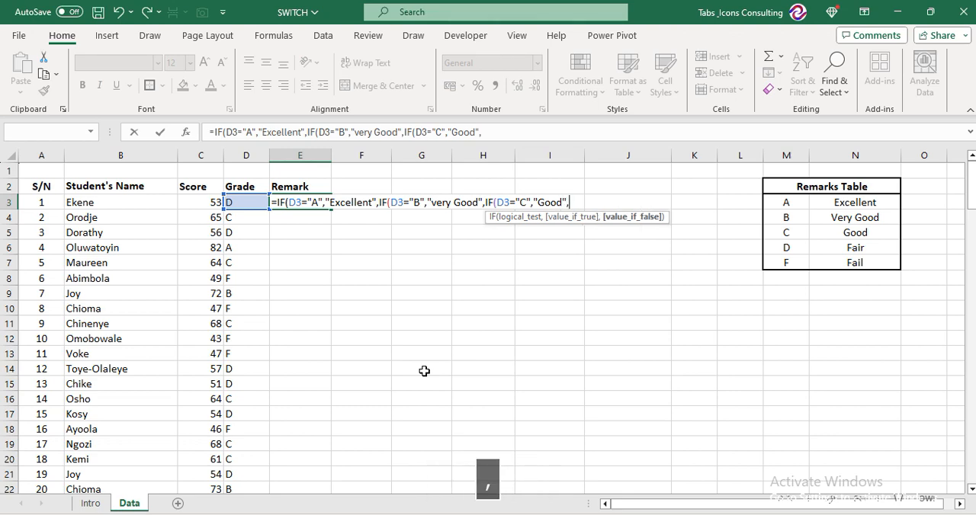
{"action": "type", "text": "if"}
Nest a fourth IF as the false value and enter its test comparing D3 with grade D
{"action": "key", "text": "Tab"}
{"action": "key", "text": "Left"}
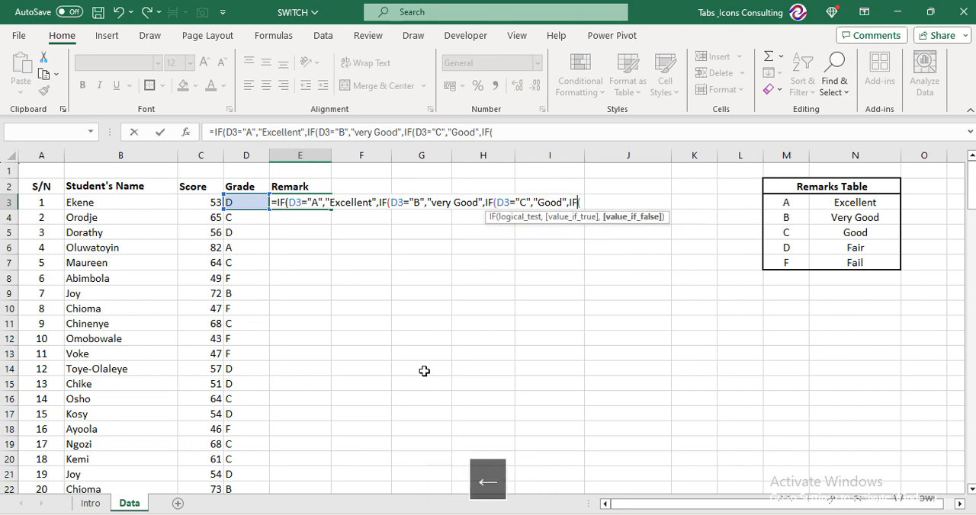
{"action": "key", "text": "Right"}
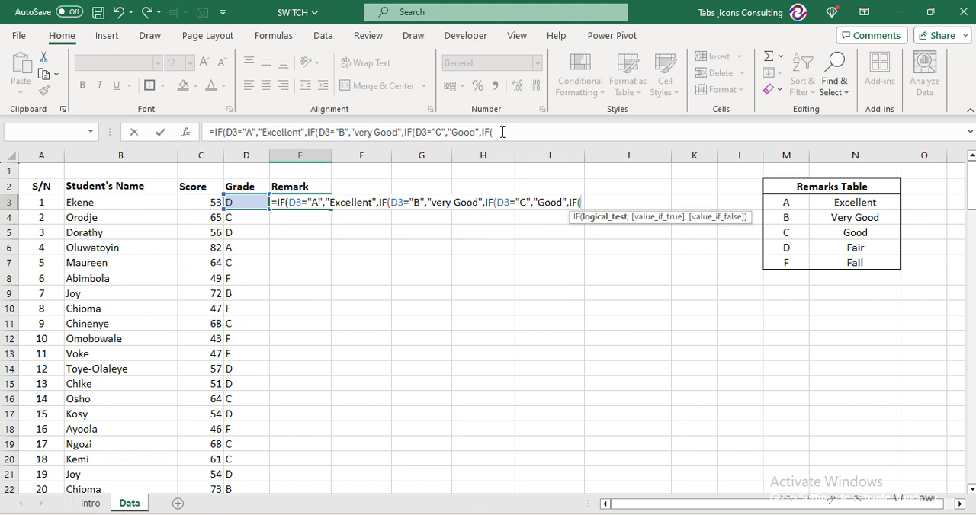
{"action": "left_click", "coordinate": [582, 202]}
{"action": "left_click", "coordinate": [246, 201]}
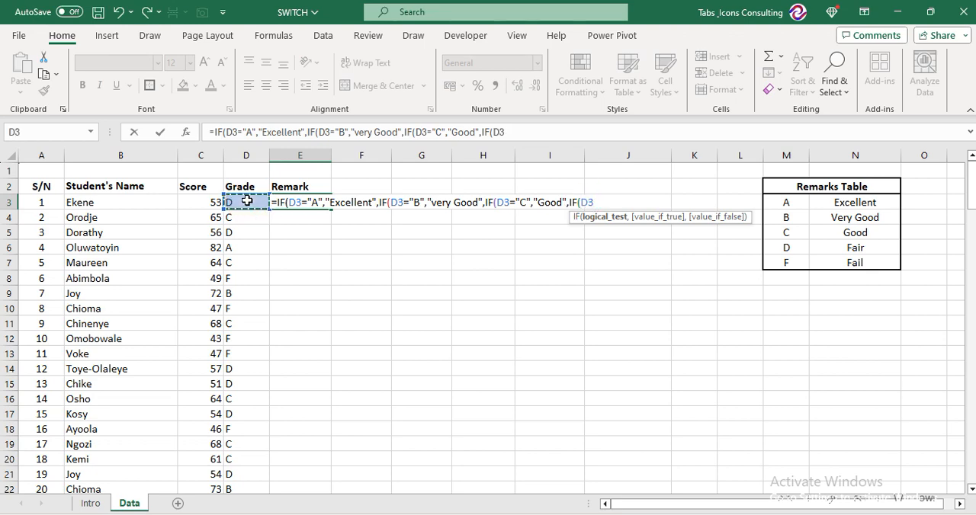
{"action": "type", "text": "="}
{"action": "type", "text": "\""}
{"action": "type", "text": "D"}
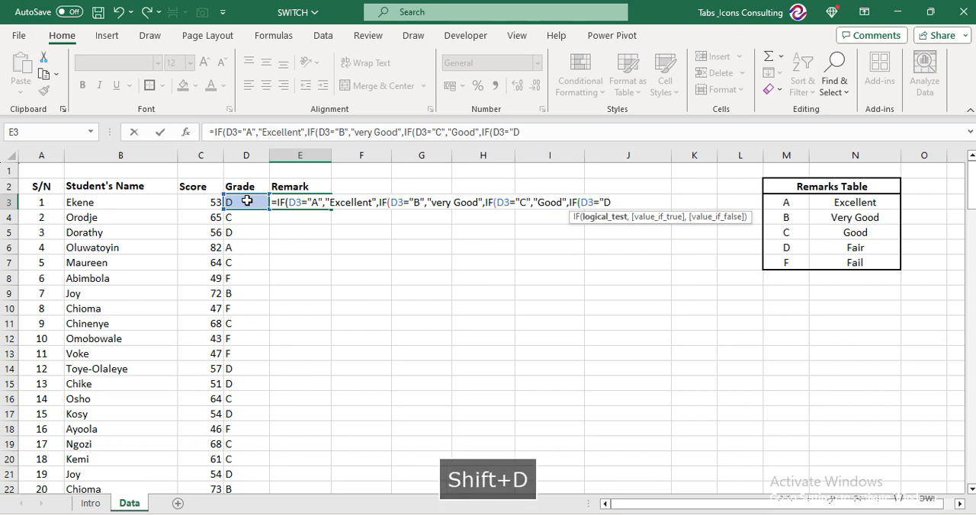
{"action": "type", "text": ":,m\""}
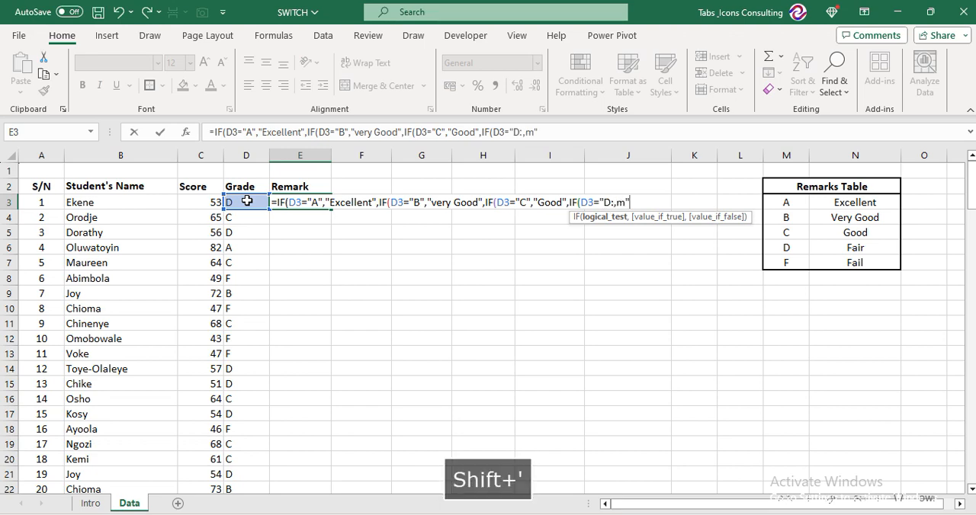
{"action": "type", "text": "Fair"}
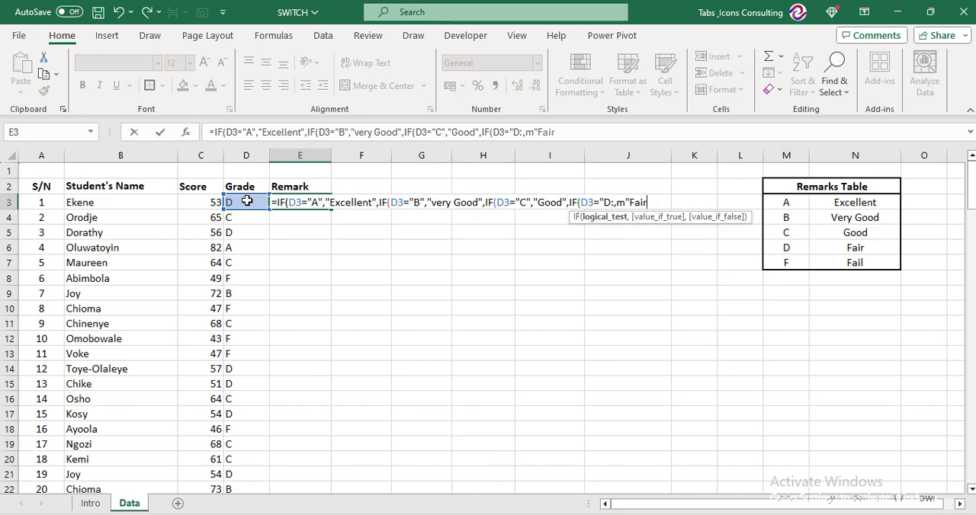
{"action": "type", "text": "\","}
{"action": "key", "text": "BackSpace"}
{"action": "key", "text": "BackSpace"}
{"action": "key", "text": "BackSpace"}
{"action": "key", "text": "BackSpace"}
{"action": "key", "text": "BackSpace"}
{"action": "key", "text": "BackSpace"}
{"action": "key", "text": "BackSpace"}
{"action": "key", "text": "BackSpace"}
{"action": "key", "text": "BackSpace"}
{"action": "key", "text": "BackSpace"}
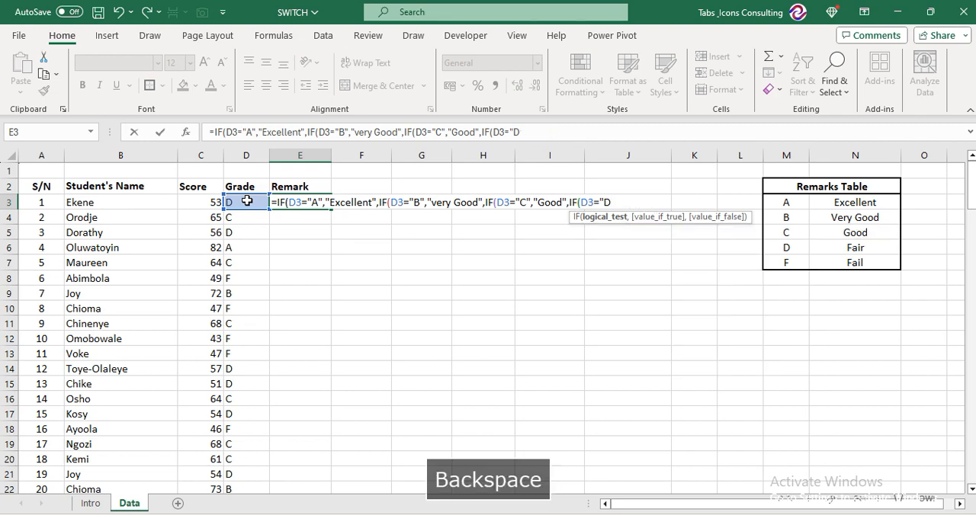
Close the "D" test and set "Fair" as its true value, followed by a comma for the false value
{"action": "type", "text": "\"<"}
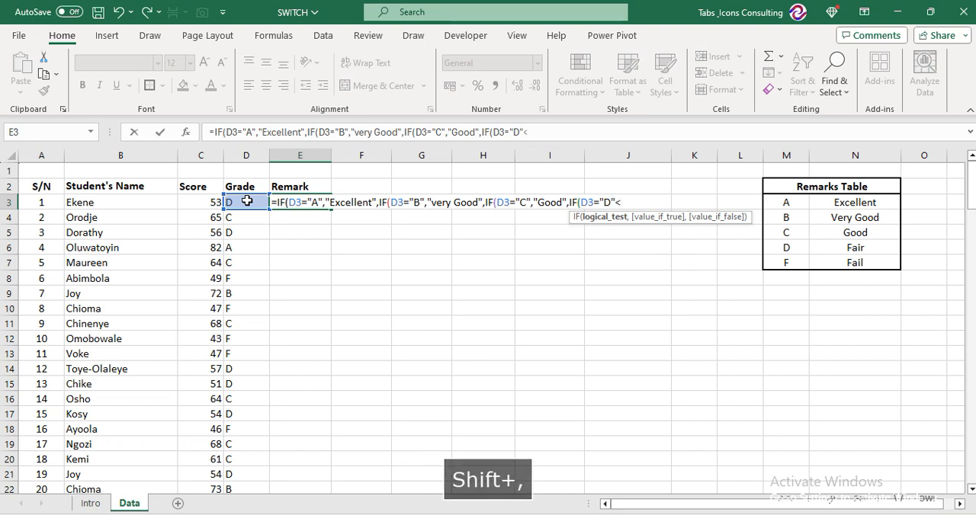
{"action": "key", "text": "BackSpace"}
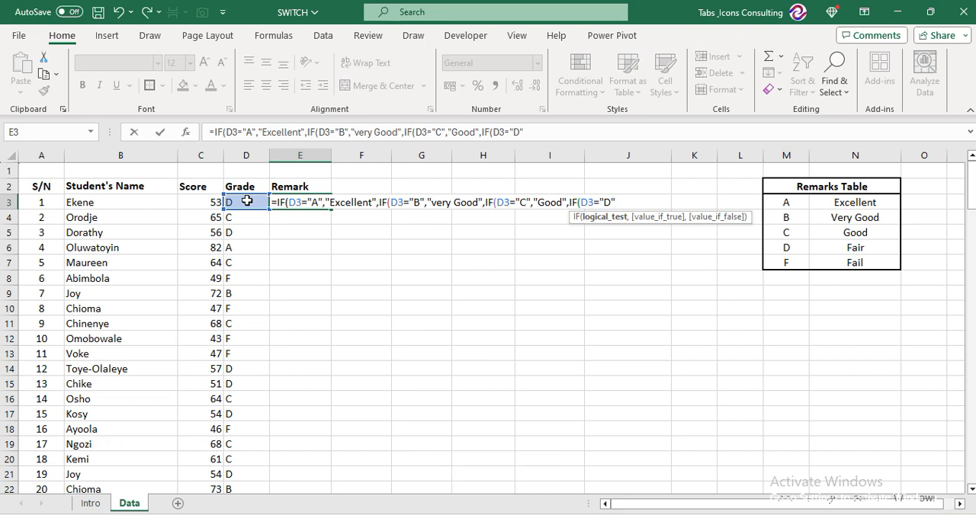
{"action": "type", "text": ","}
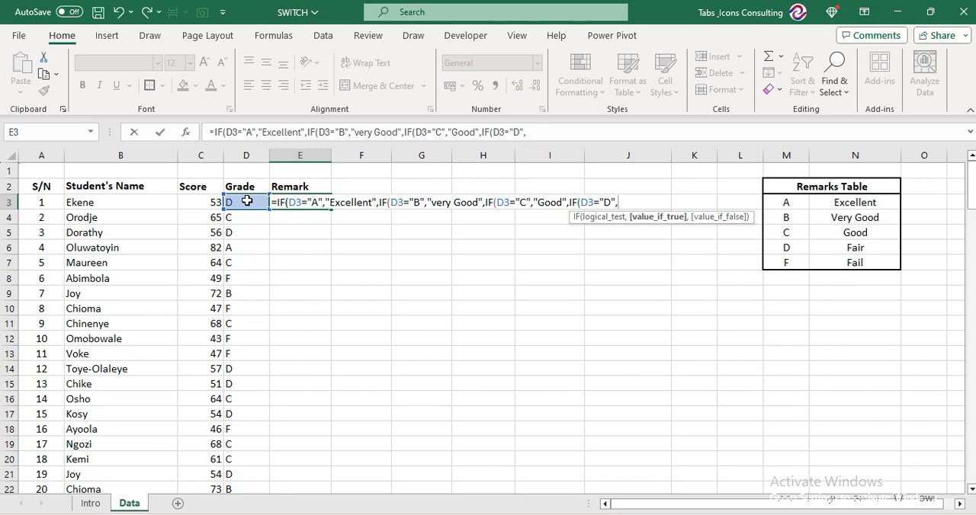
{"action": "type", "text": "\""}
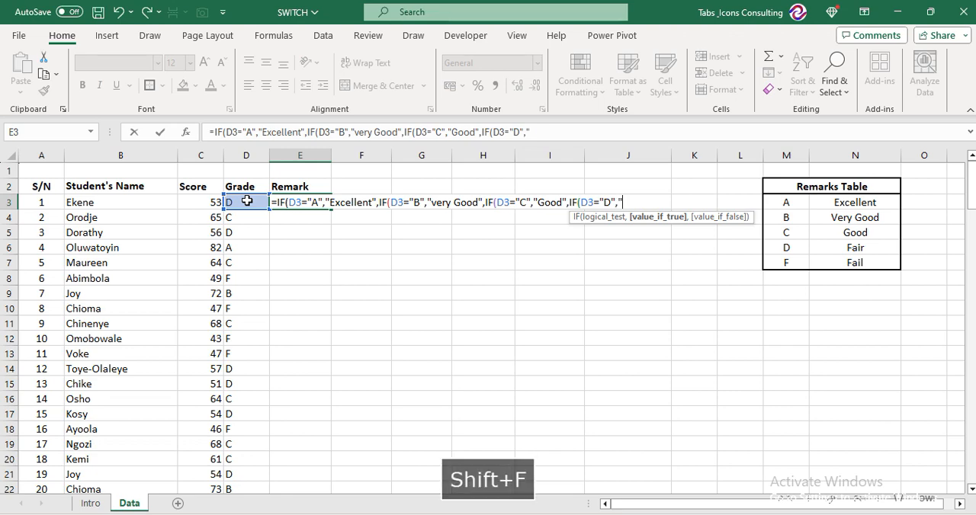
{"action": "type", "text": "Fair\":,"}
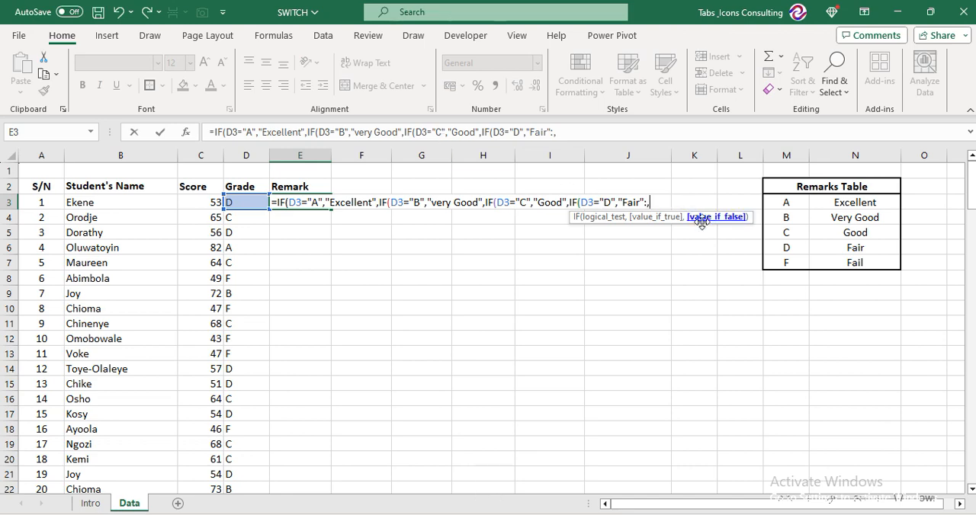
{"action": "key", "text": "BackSpace"}
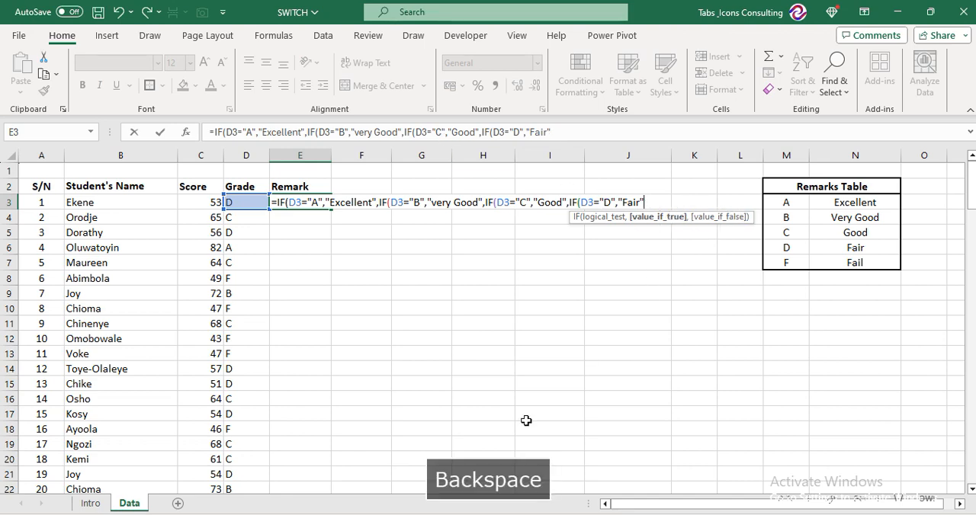
{"action": "type", "text": ","}
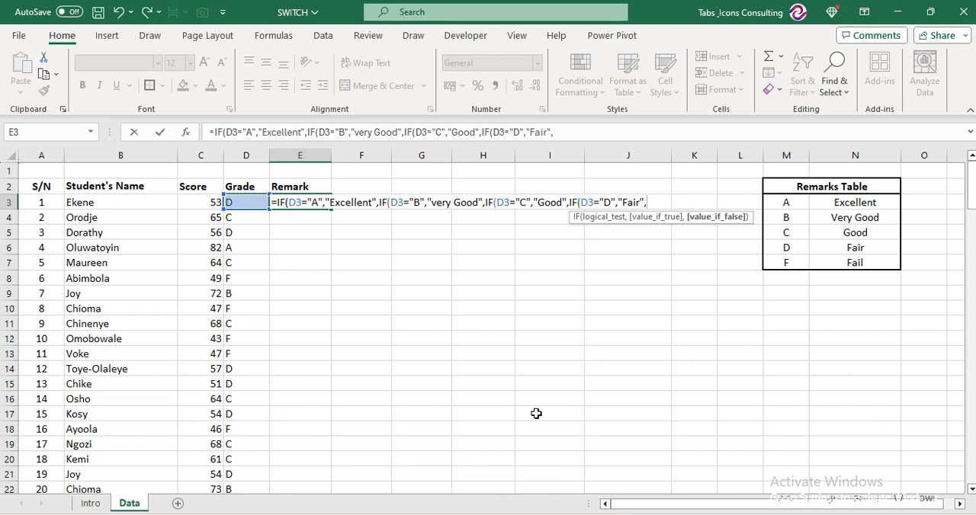
{"action": "type", "text": "\"fai"}
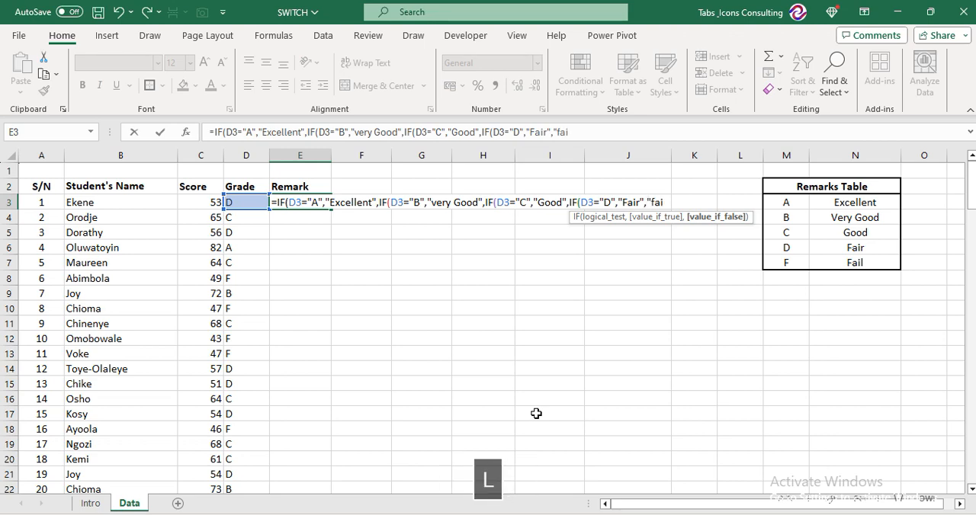
{"action": "type", "text": "l\""}
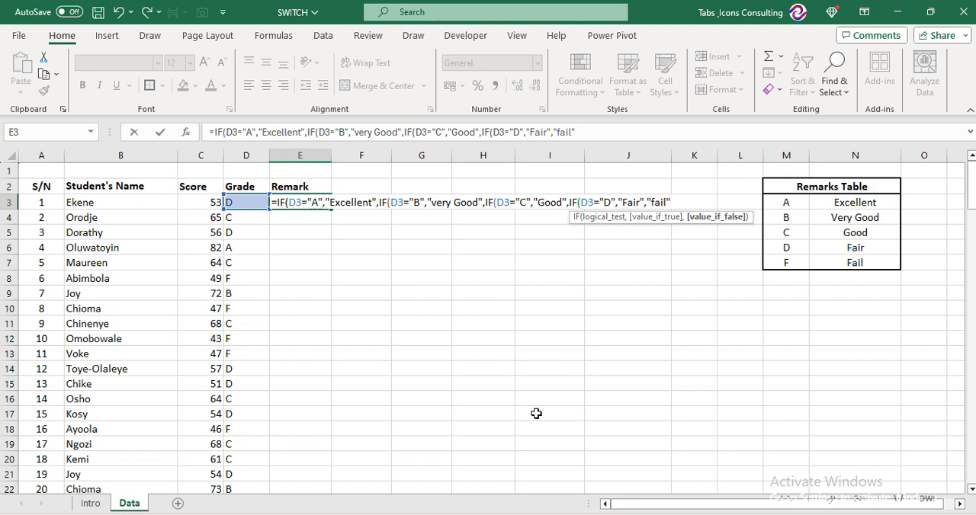
Enter "fail" as the final false value, complete the nested IF in E3, and fill the formula down the Remark column
{"action": "key", "text": "Return"}
{"action": "key", "text": "Return"}
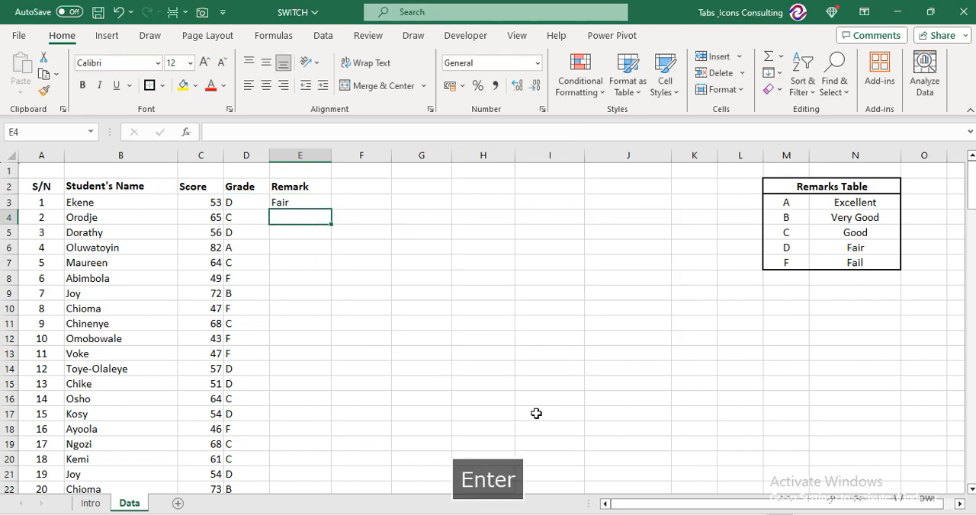
{"action": "key", "text": "Up"}
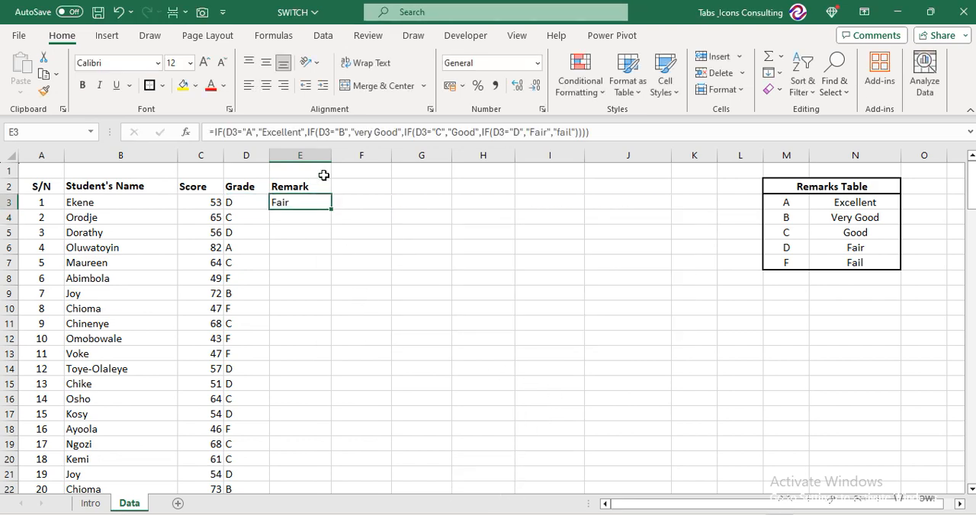
{"action": "double_click", "coordinate": [334, 213]}
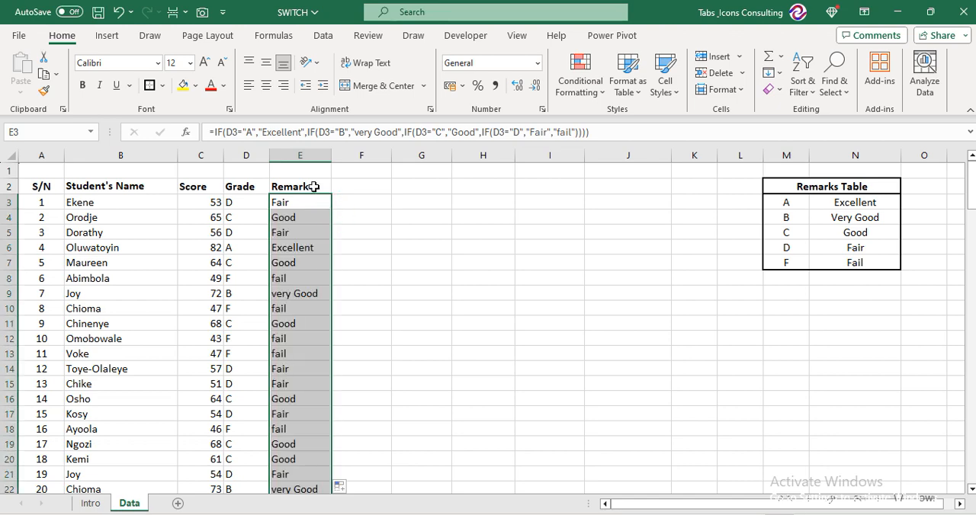
Label the Remark column with the heading IF in cell E1
{"action": "left_click", "coordinate": [301, 173]}
{"action": "key", "text": "Caps_Lock"}
{"action": "type", "text": "IF"}
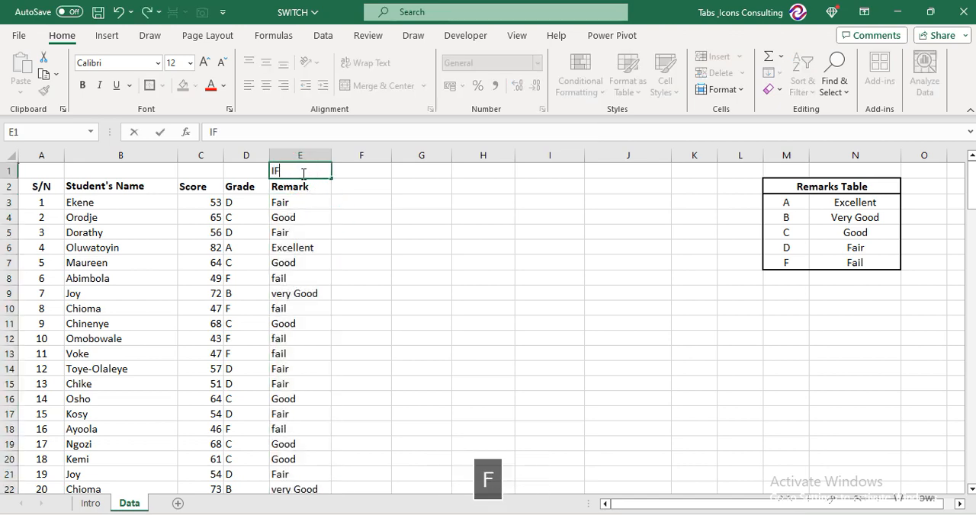
Copy the Remark header from E2 into the adjacent cell F2
{"action": "key", "text": "Right"}
{"action": "key", "text": "Down"}
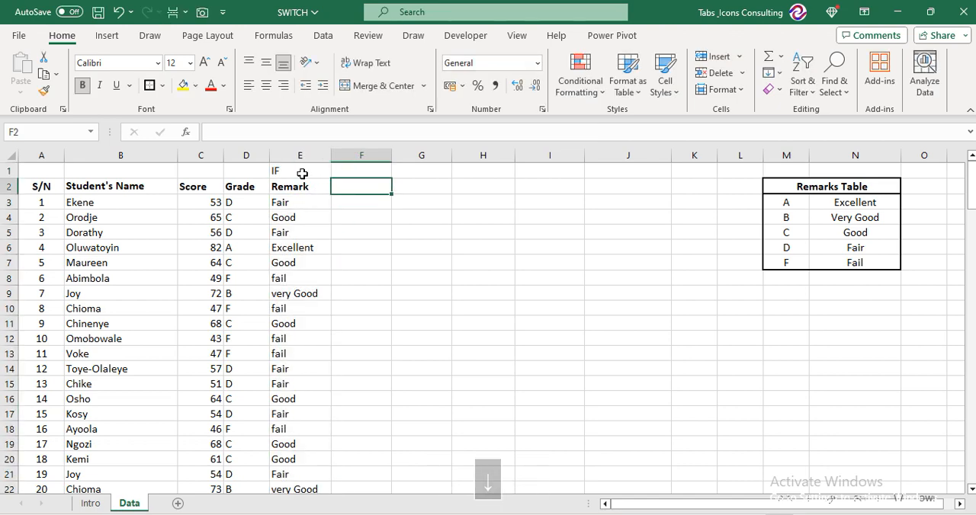
{"action": "type", "text": "r"}
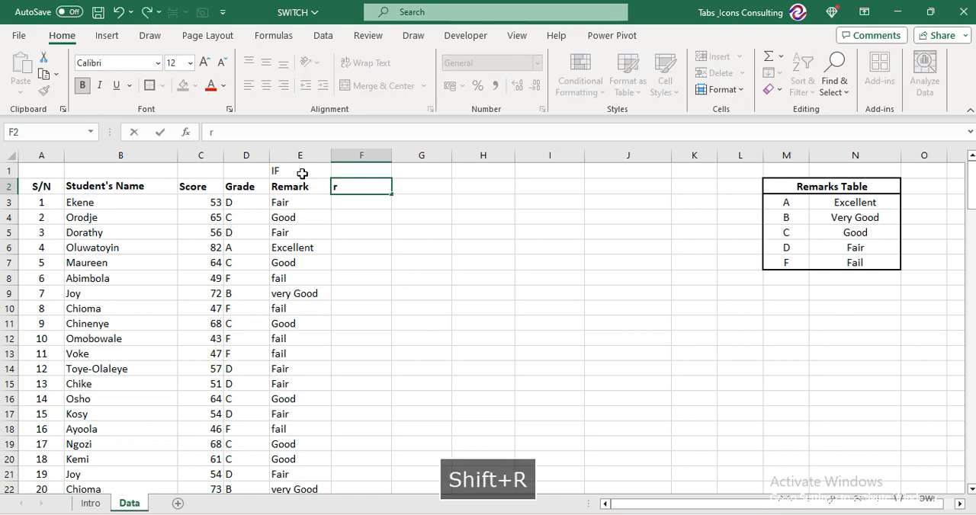
{"action": "key", "text": "Escape"}
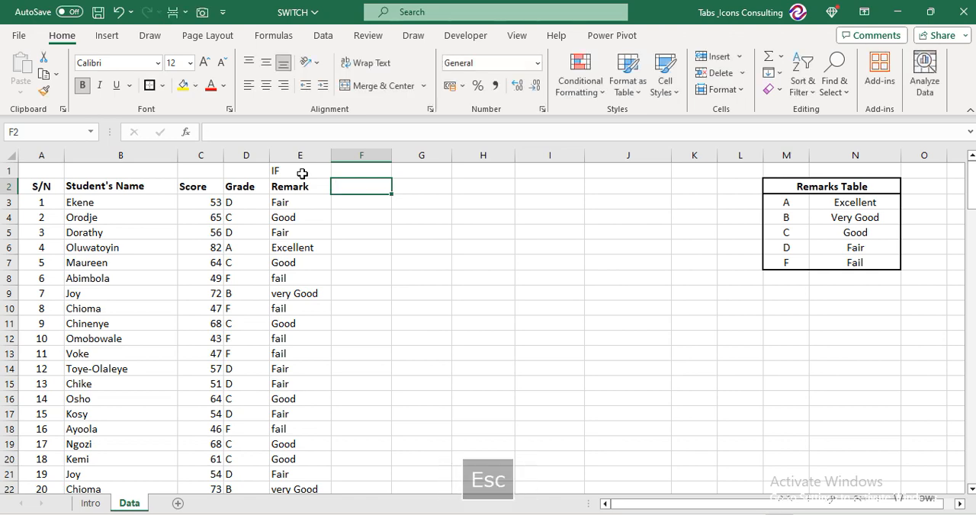
{"action": "key", "text": "ctrl+r"}
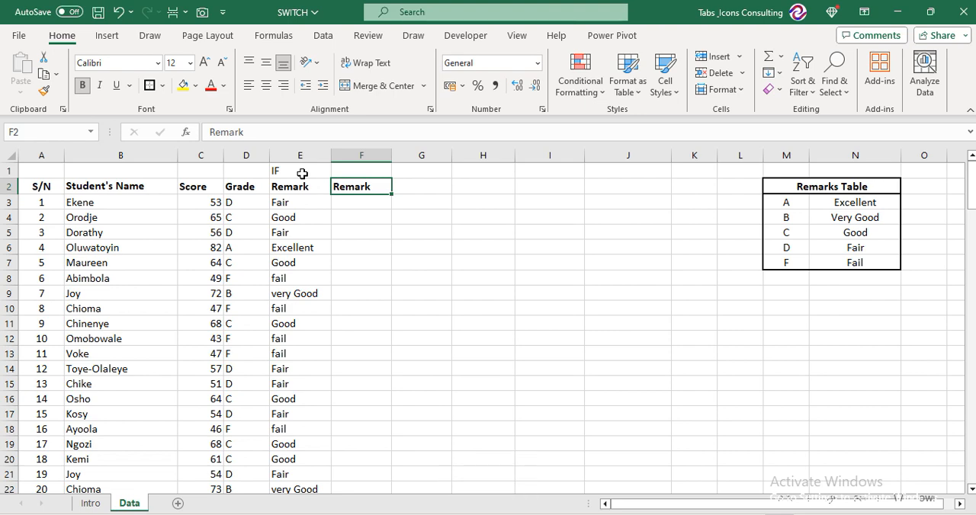
{"action": "key", "text": "Down"}
{"action": "key", "text": "Down"}
{"action": "type", "text": "="}
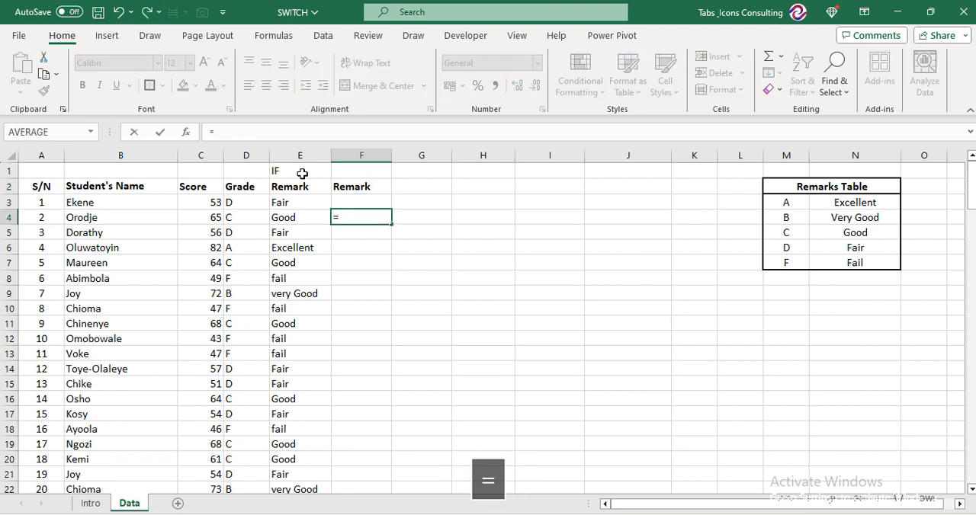
{"action": "type", "text": "SWIT"}
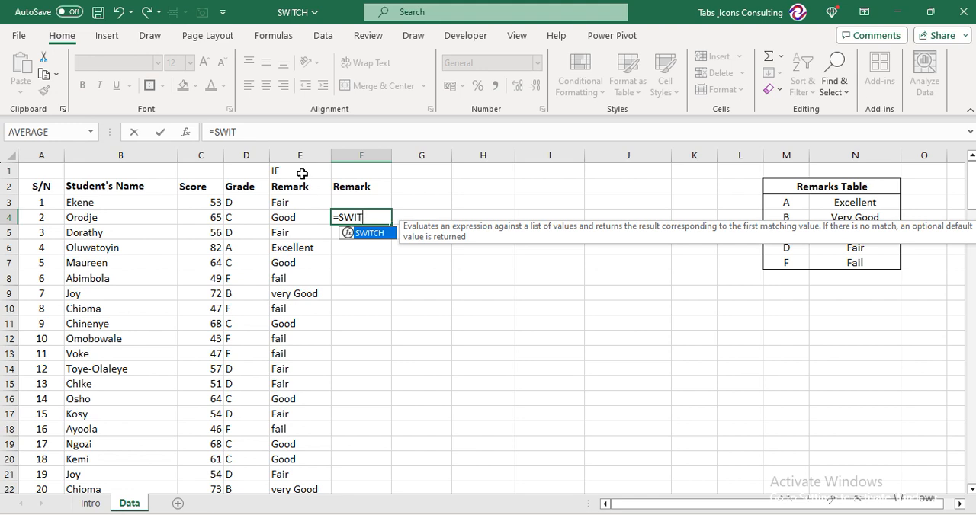
{"action": "key", "text": "Escape"}
{"action": "key", "text": "Escape"}
Start a SWITCH formula in F3 with the grade cell D3 as its expression, followed by a comma
{"action": "key", "text": "Up"}
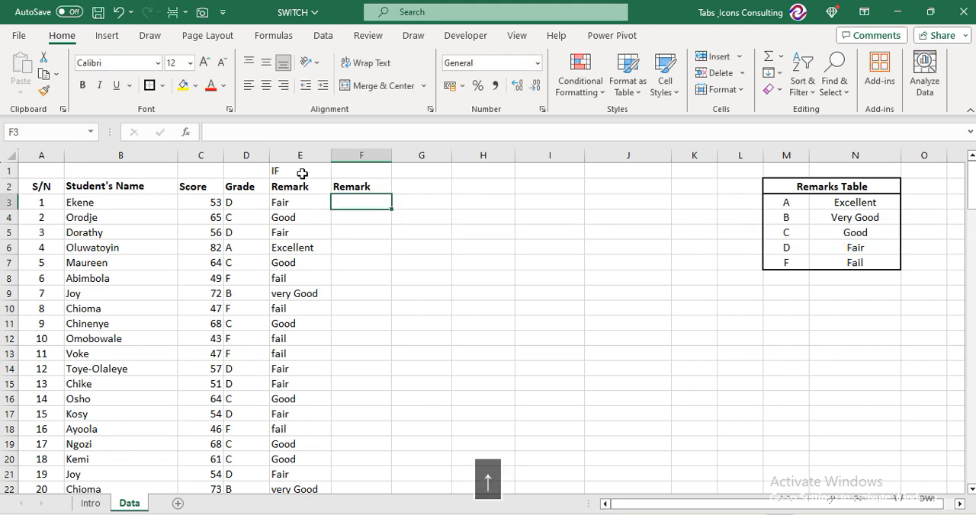
{"action": "type", "text": "=SWI"}
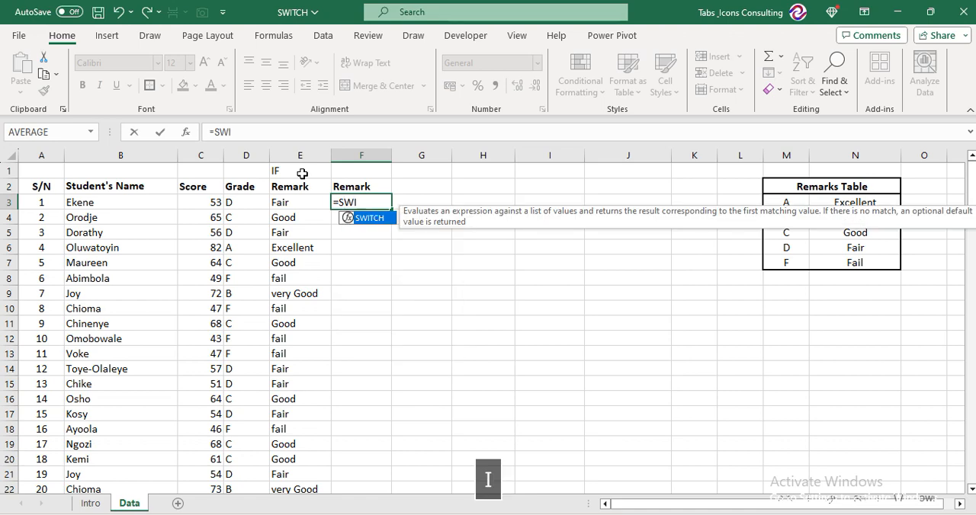
{"action": "key", "text": "Tab"}
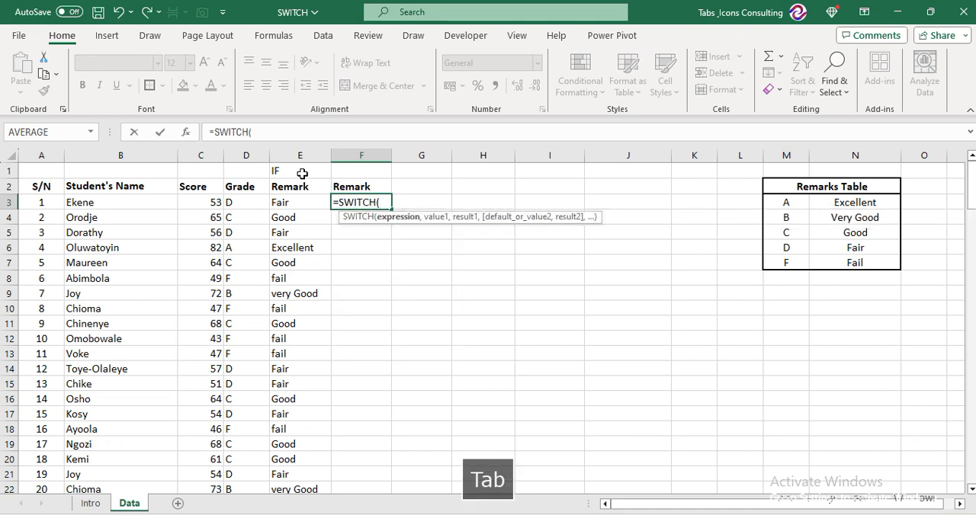
{"action": "key", "text": "Left"}
{"action": "key", "text": "Left"}
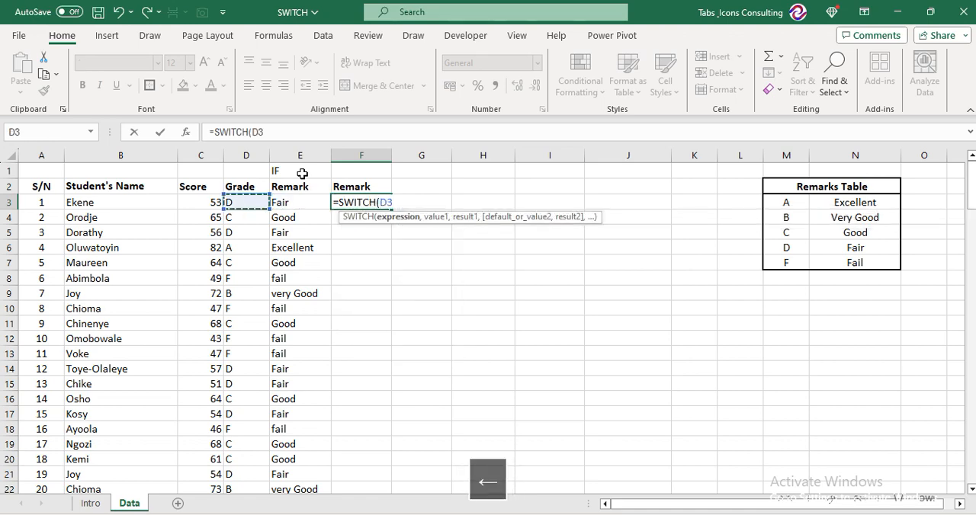
{"action": "type", "text": ","}
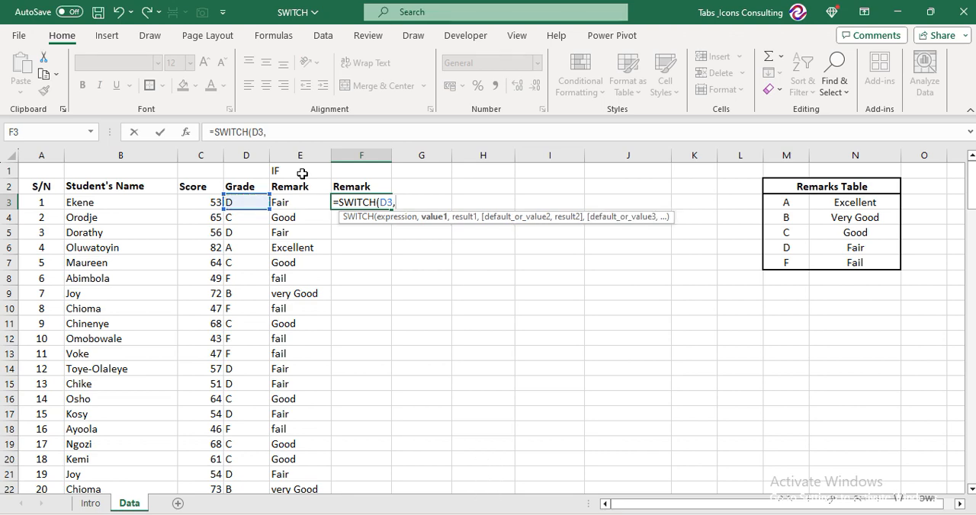
{"action": "type", "text": "\""}
Add "A" as the first SWITCH value with "excellent" as its result, followed by a comma
{"action": "key", "text": "Caps_Lock"}
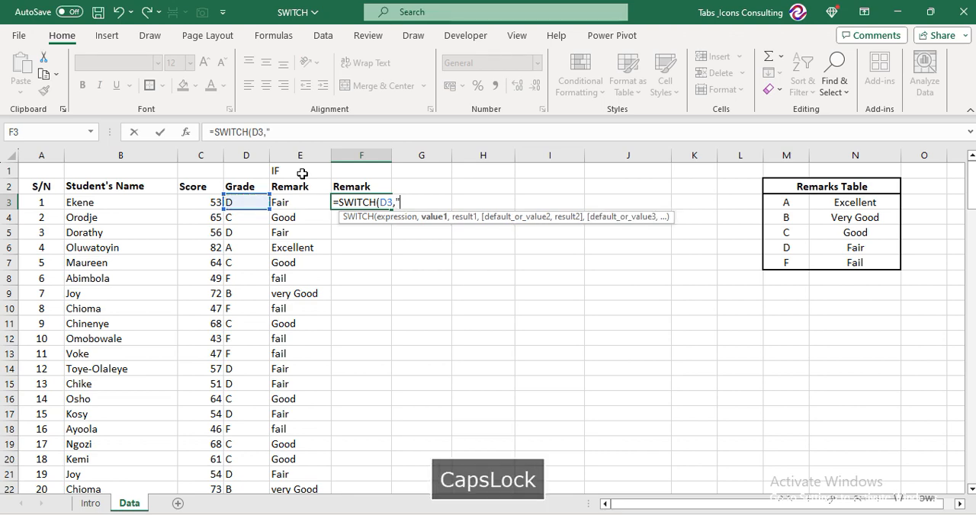
{"action": "type", "text": "A\""}
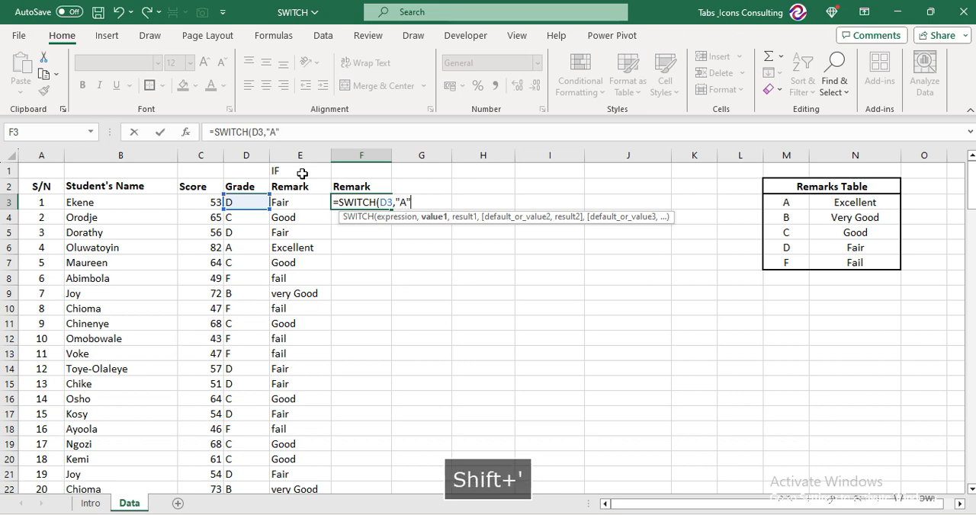
{"action": "type", "text": ","}
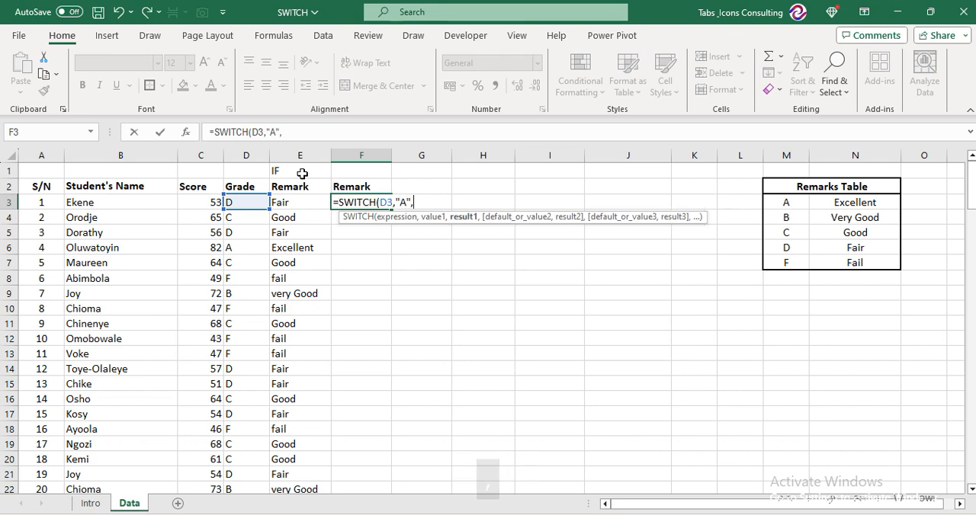
{"action": "type", "text": "\"e"}
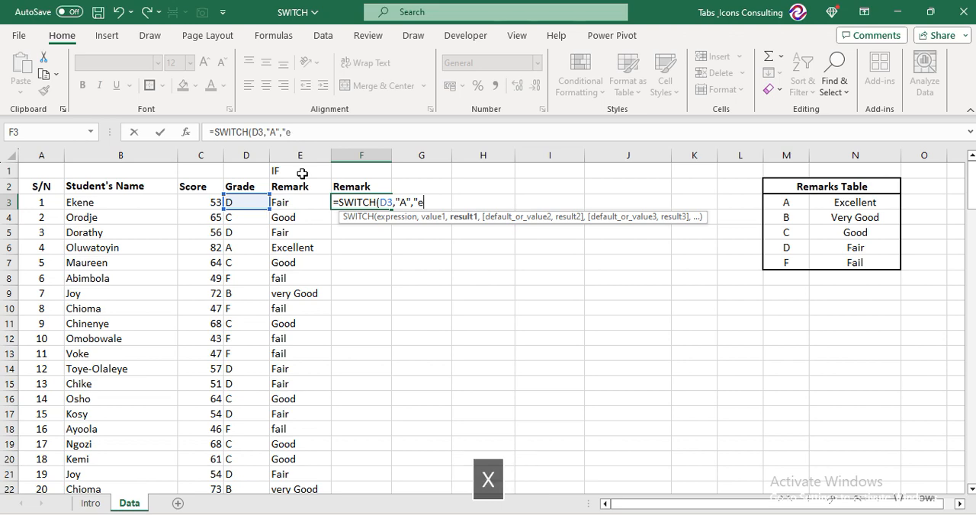
{"action": "type", "text": "xcellent"}
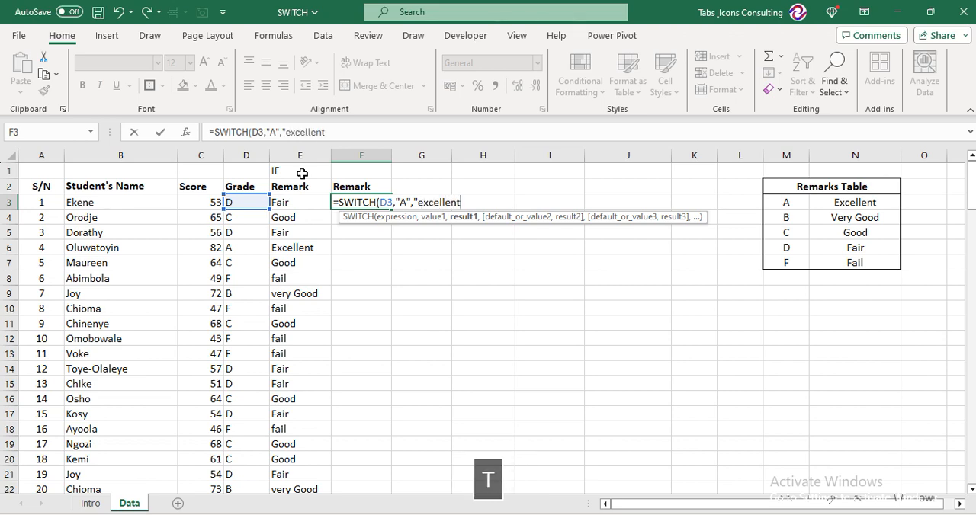
{"action": "type", "text": "\","}
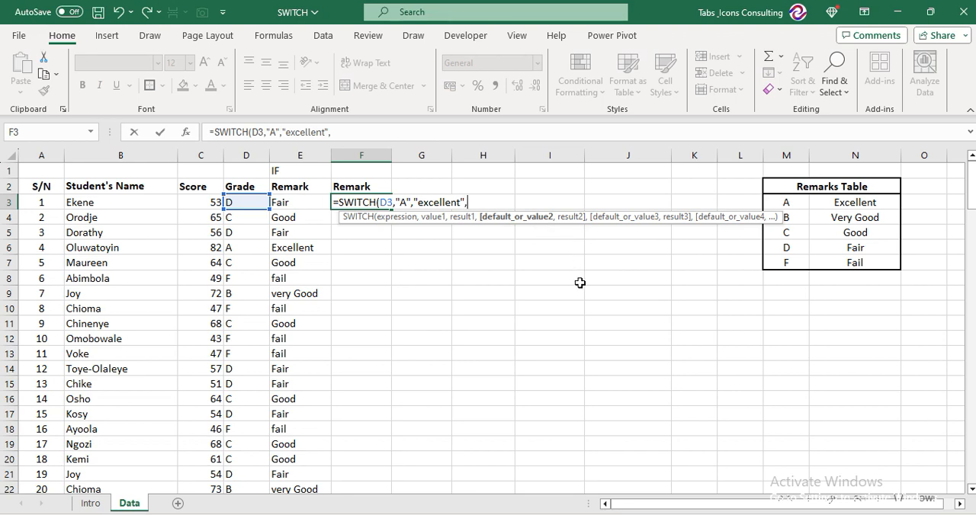
Add "B" as the second SWITCH value with "very Good" as its result, correcting the closing quote to a double quotation mark
{"action": "type", "text": "\"B\","}
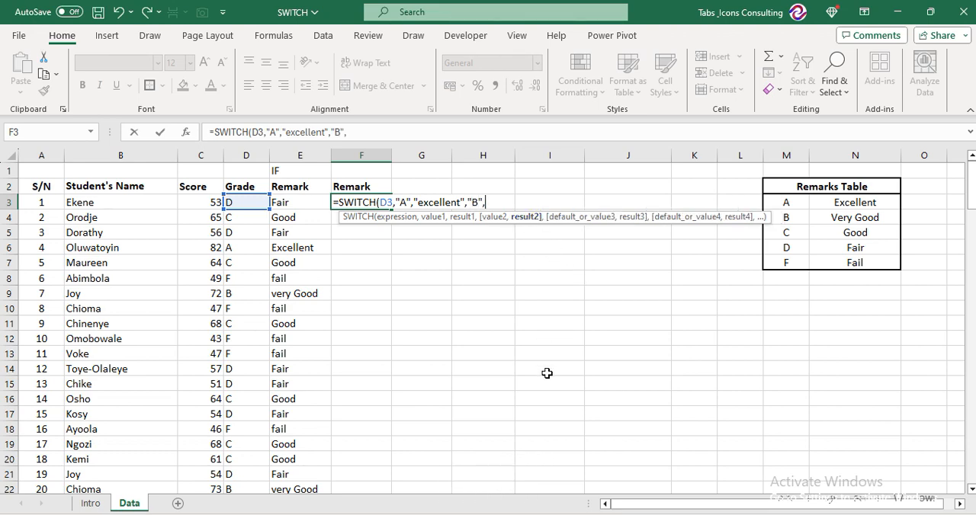
{"action": "type", "text": "\"v"}
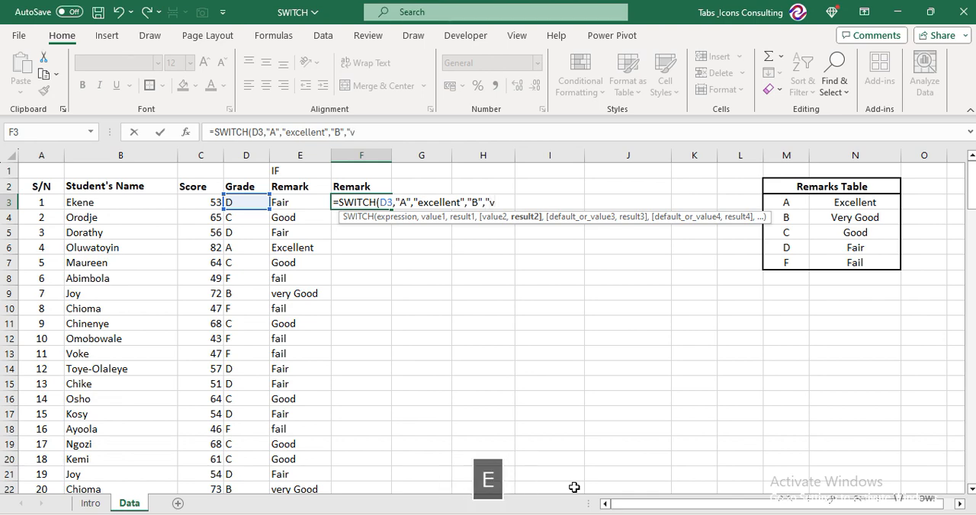
{"action": "type", "text": "ery Good"}
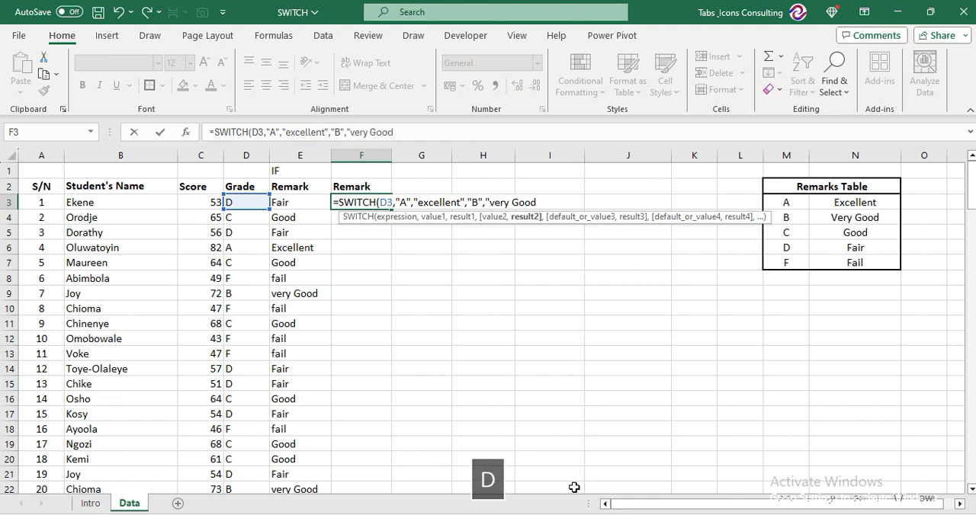
{"action": "type", "text": "\","}
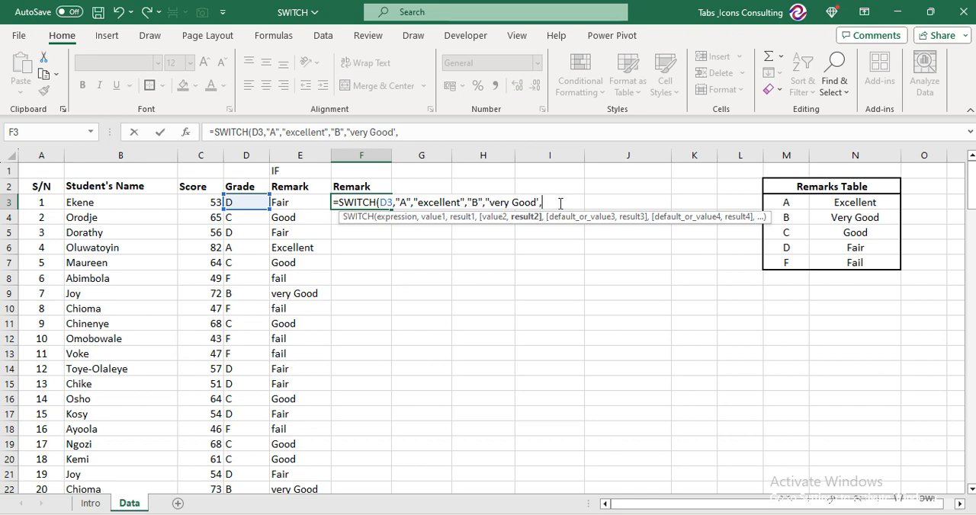
{"action": "key", "text": "BackSpace"}
{"action": "key", "text": "BackSpace"}
{"action": "type", "text": "\","}
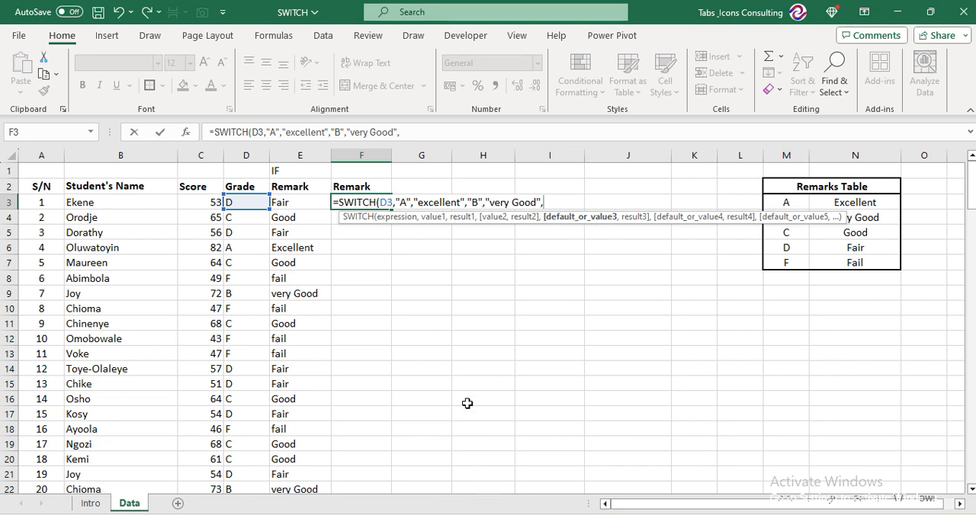
Add "C" as the third SWITCH value with "good" as its result, followed by a comma
{"action": "type", "text": "\"C"}
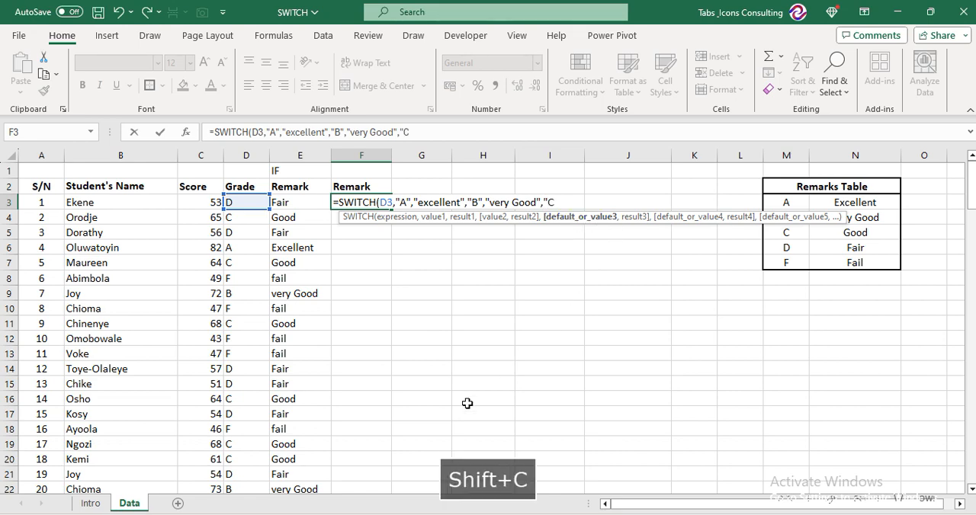
{"action": "type", "text": "\","}
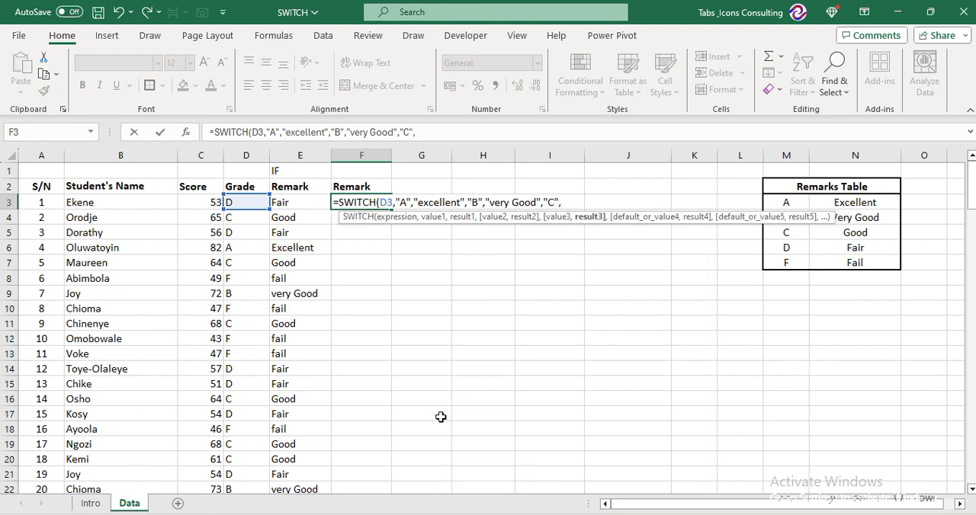
{"action": "type", "text": "\"good"}
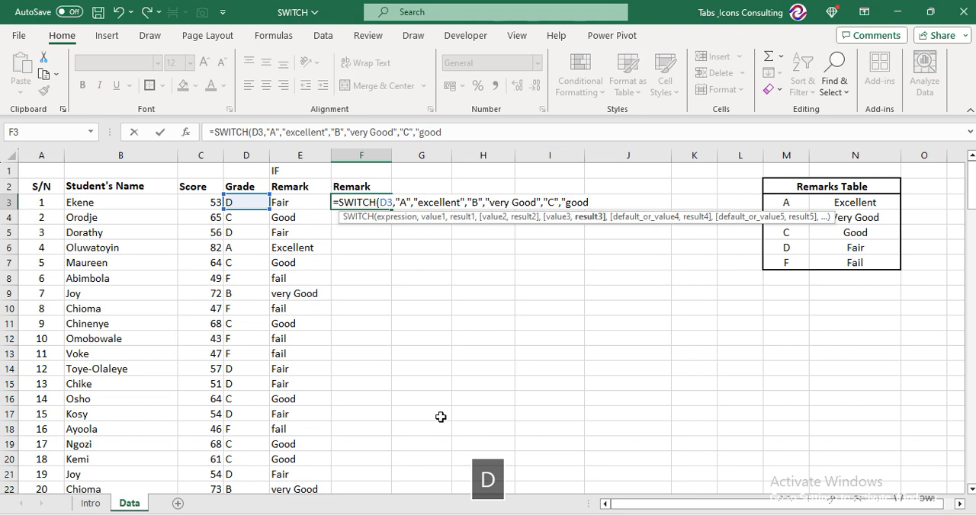
{"action": "type", "text": "\","}
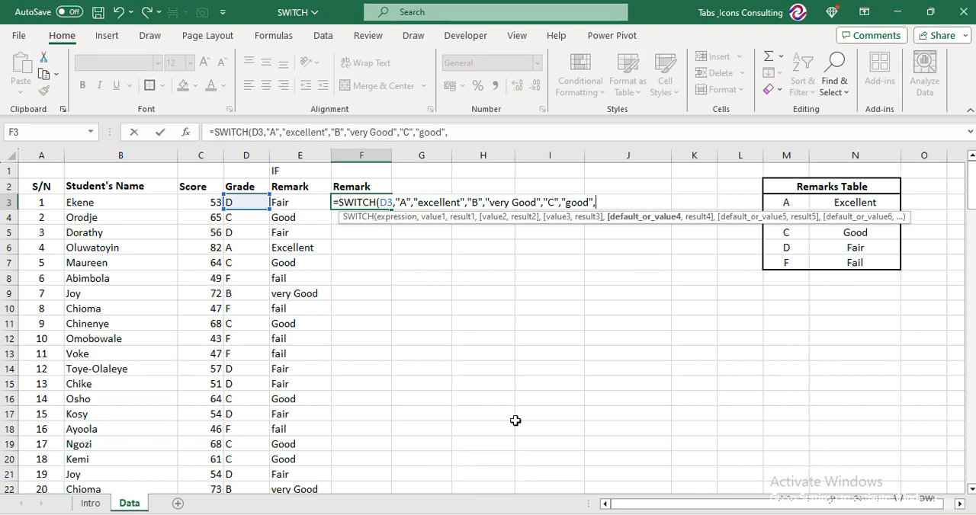
{"action": "type", "text": "\""}
{"action": "type", "text": "D';,"}
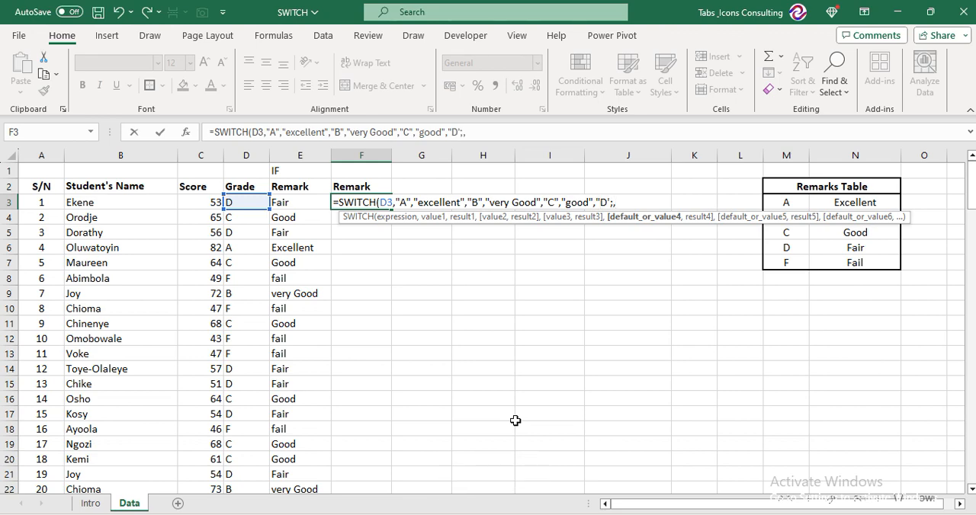
Add "D" as the fourth SWITCH value in F3 with "fair" as its result, followed by a comma
{"action": "key", "text": "BackSpace"}
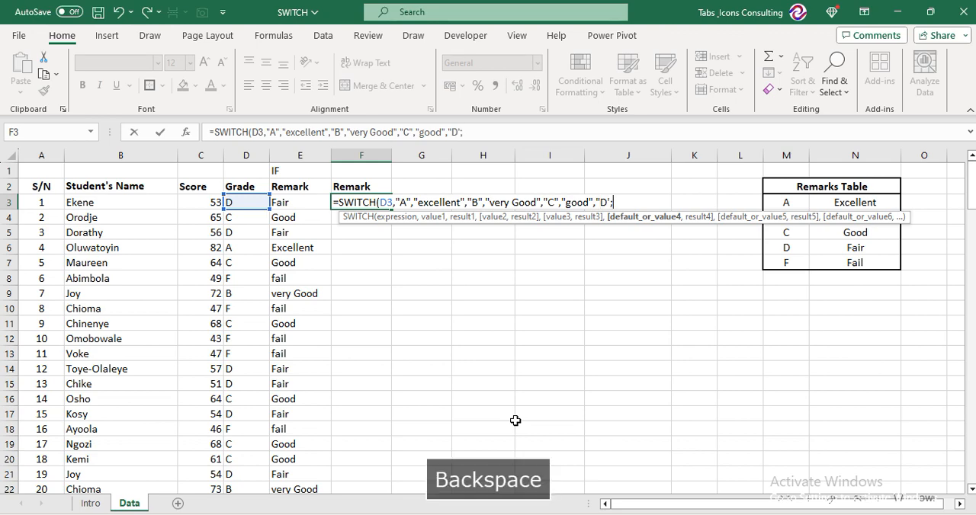
{"action": "type", "text": "\","}
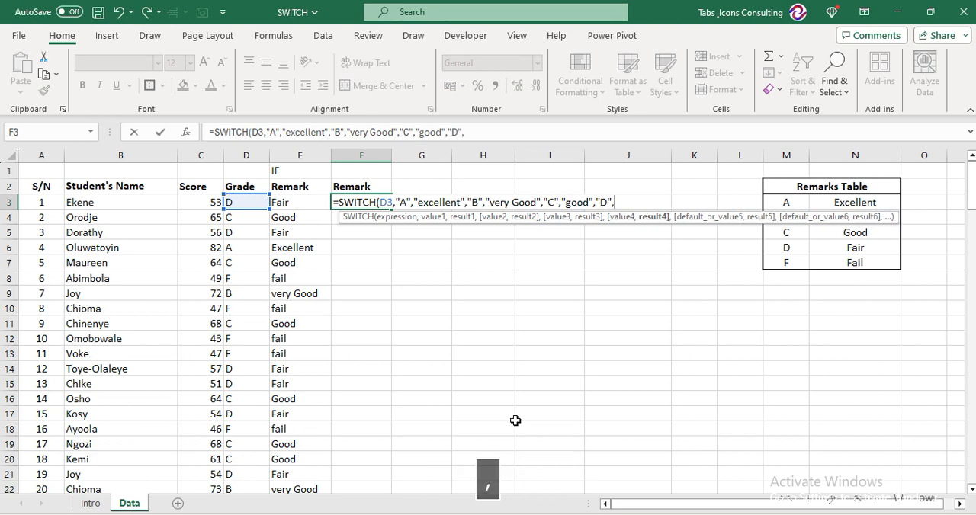
{"action": "type", "text": "\"fair\"{"}
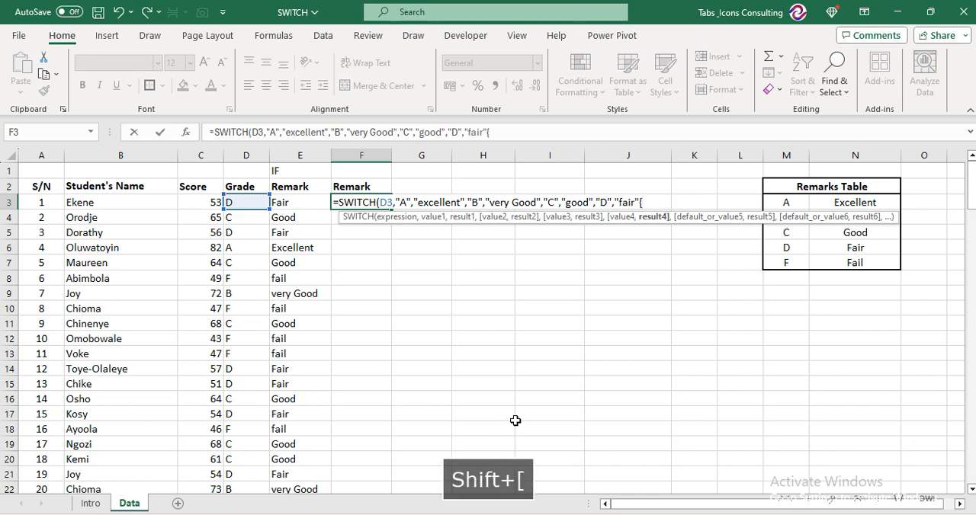
{"action": "key", "text": "BackSpace"}
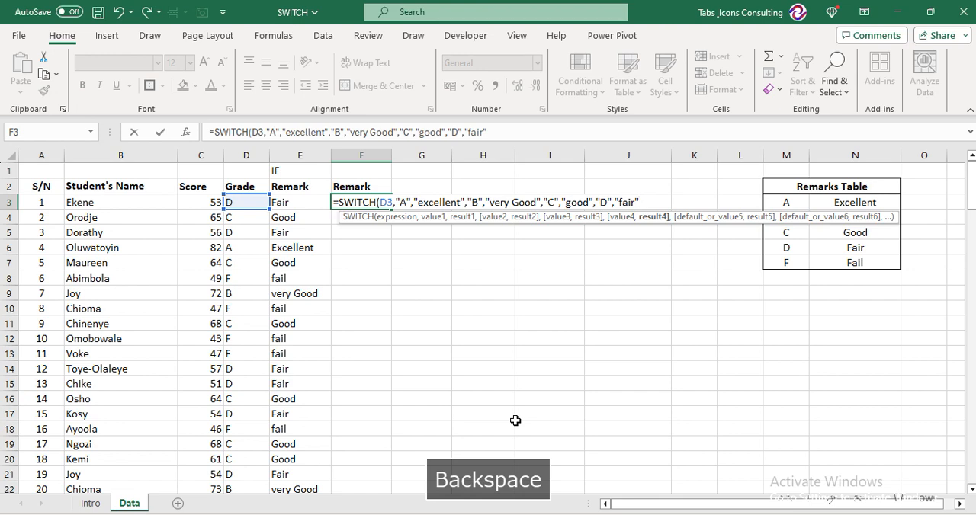
{"action": "type", "text": ","}
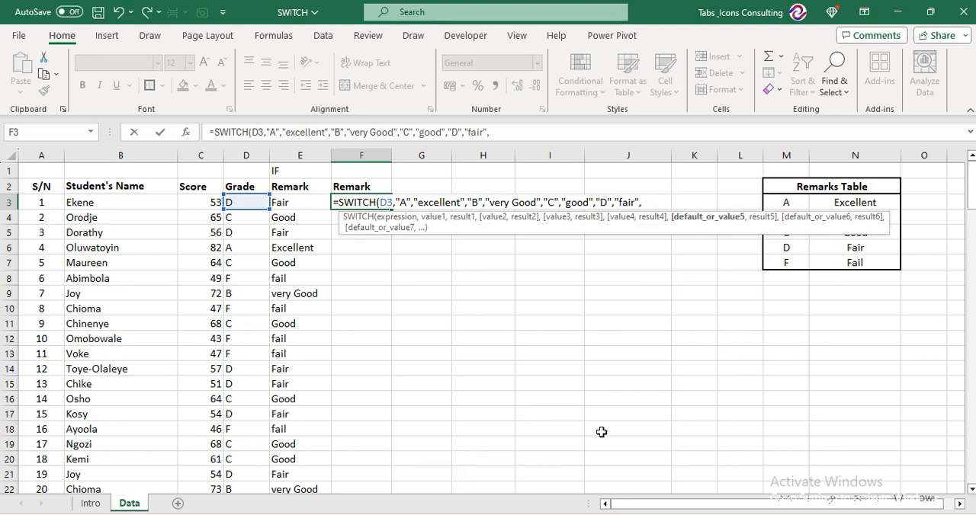
{"action": "type", "text": "\"fail\""}
Add "Fail" with a capital F as the default result of the SWITCH formula in F3
{"action": "left_click", "coordinate": [650, 203]}
{"action": "key", "text": "BackSpace"}
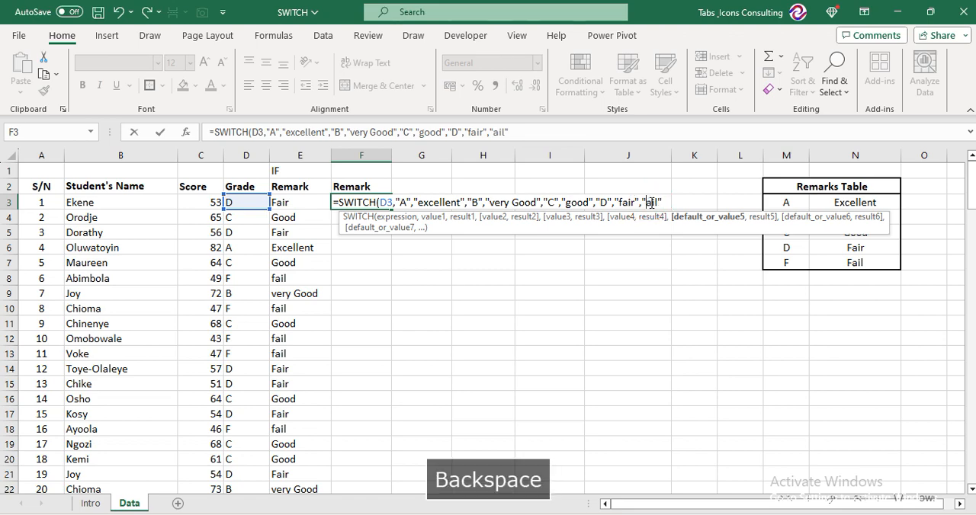
{"action": "type", "text": "F"}
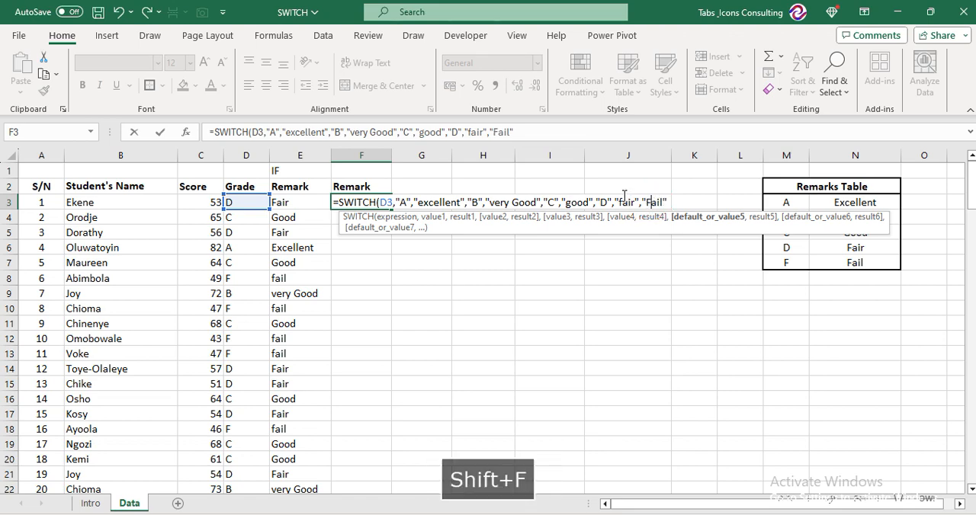
Capitalise the "C" result as "Good" and fill the completed SWITCH formula down column F for all students
{"action": "left_click", "coordinate": [573, 202]}
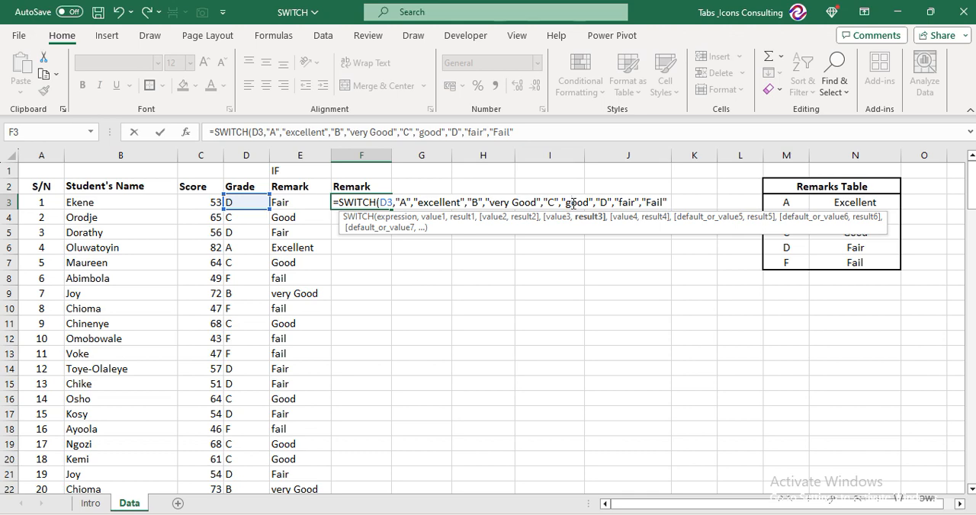
{"action": "key", "text": "BackSpace"}
{"action": "type", "text": "G"}
{"action": "key", "text": "Return"}
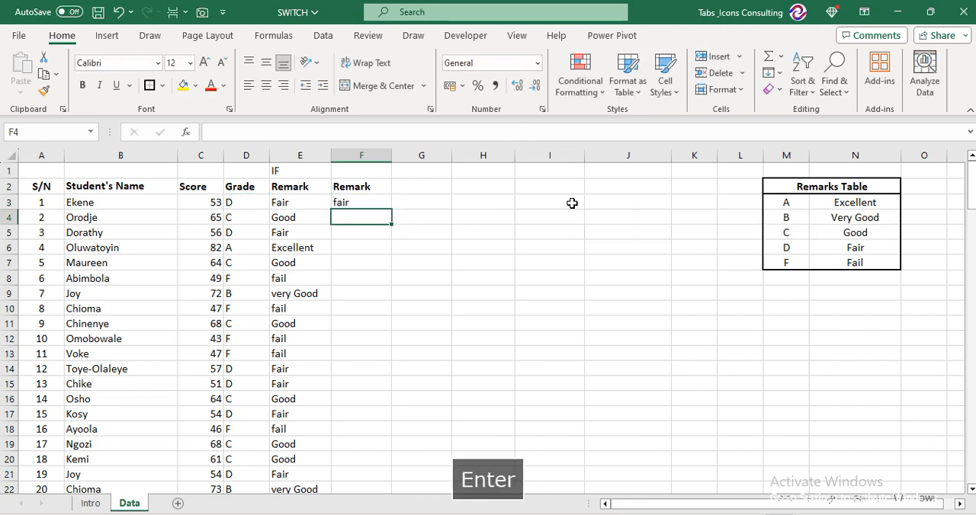
{"action": "key", "text": "Up"}
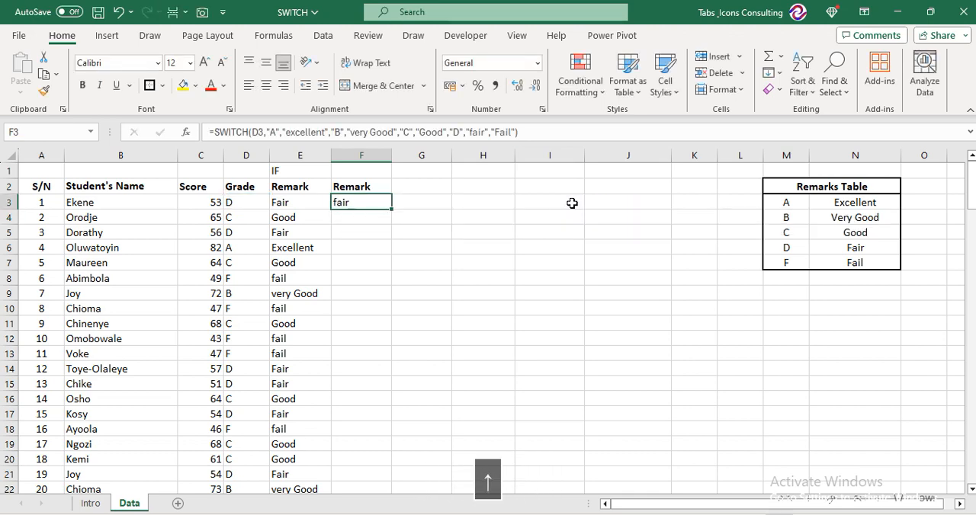
{"action": "double_click", "coordinate": [393, 207]}
Label cell F1 above the second Remark column as "switch"
{"action": "key", "text": "Up"}
{"action": "key", "text": "Up"}
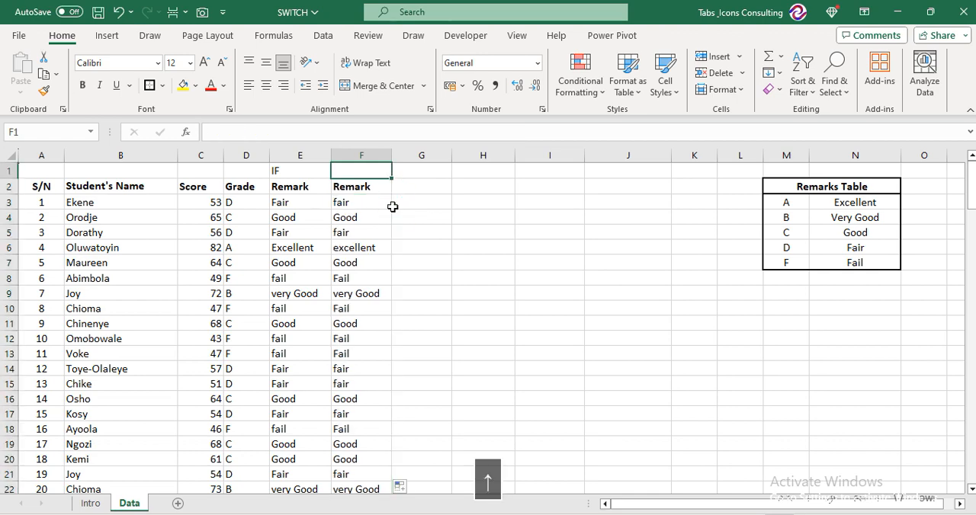
{"action": "type", "text": "swit"}
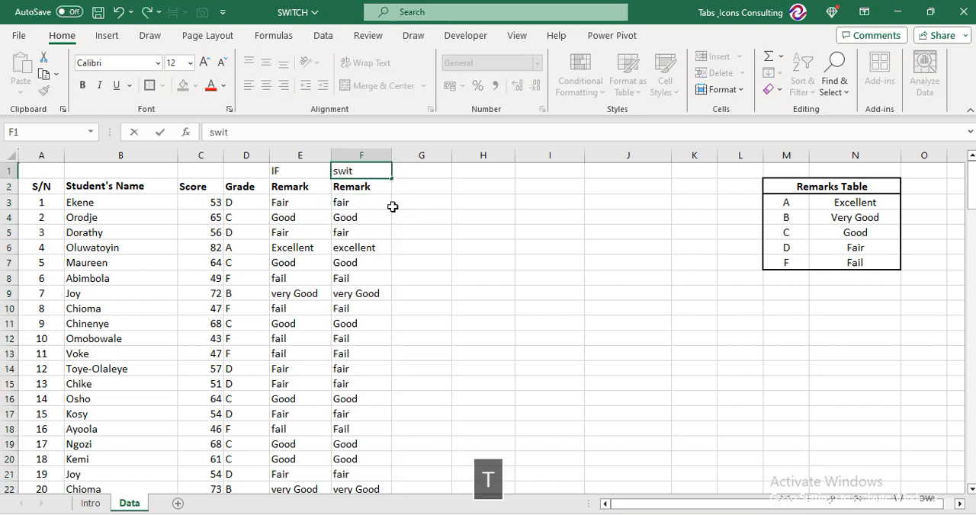
{"action": "type", "text": "ch"}
{"action": "key", "text": "Down"}
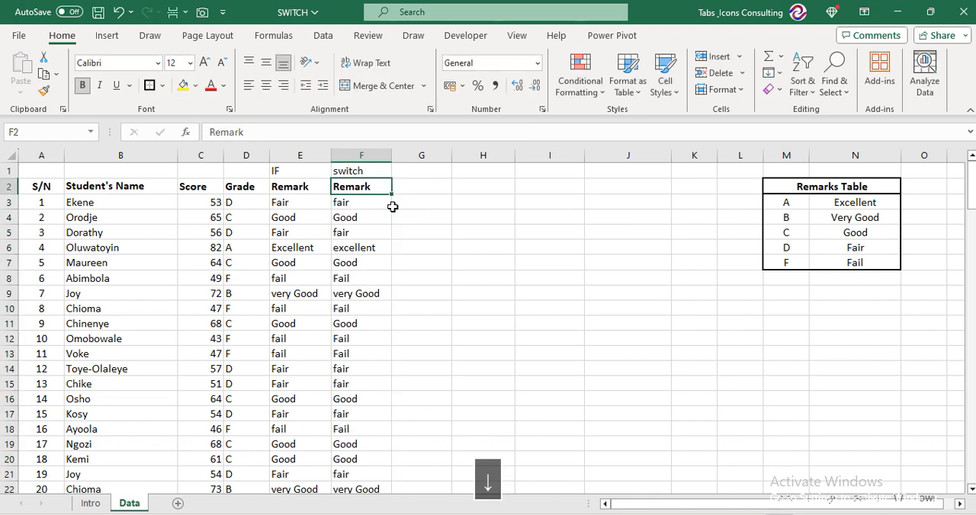
Replace the label in F1 with "SWITCH" in capital letters
{"action": "left_click", "coordinate": [338, 202]}
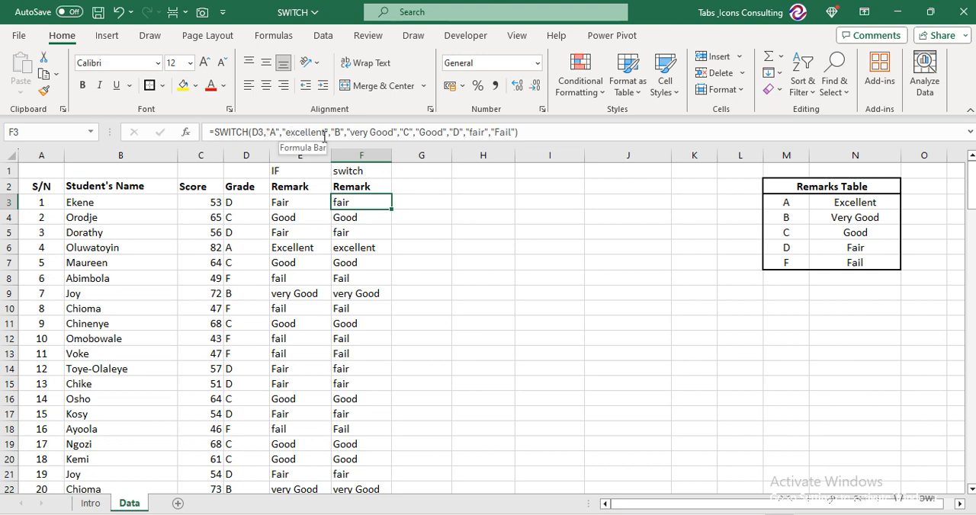
{"action": "left_click", "coordinate": [410, 188]}
{"action": "key", "text": "Up"}
{"action": "key", "text": "Left"}
{"action": "key", "text": "Caps_Lock"}
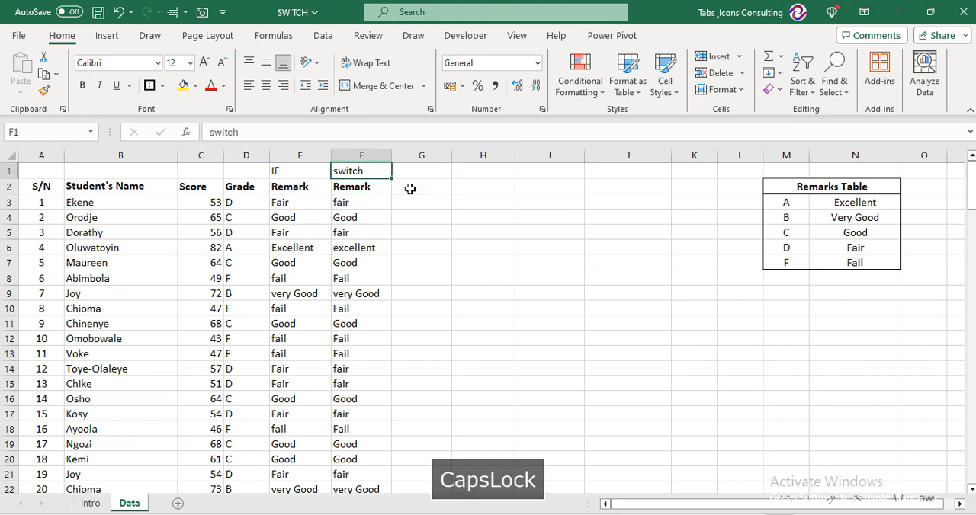
{"action": "type", "text": "SWITCH"}
{"action": "key", "text": "Right"}
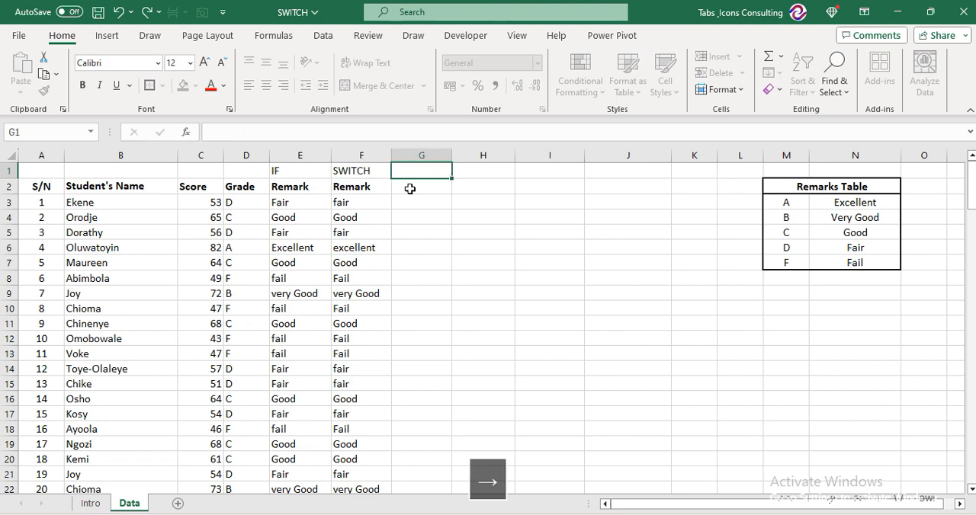
Copy the SWITCH and Remark headers from F1:F2 across into G1:G2
{"action": "key", "text": "Left"}
{"action": "key", "text": "shift+Down"}
{"action": "key", "text": "shift+Right"}
{"action": "key", "text": "ctrl+r"}
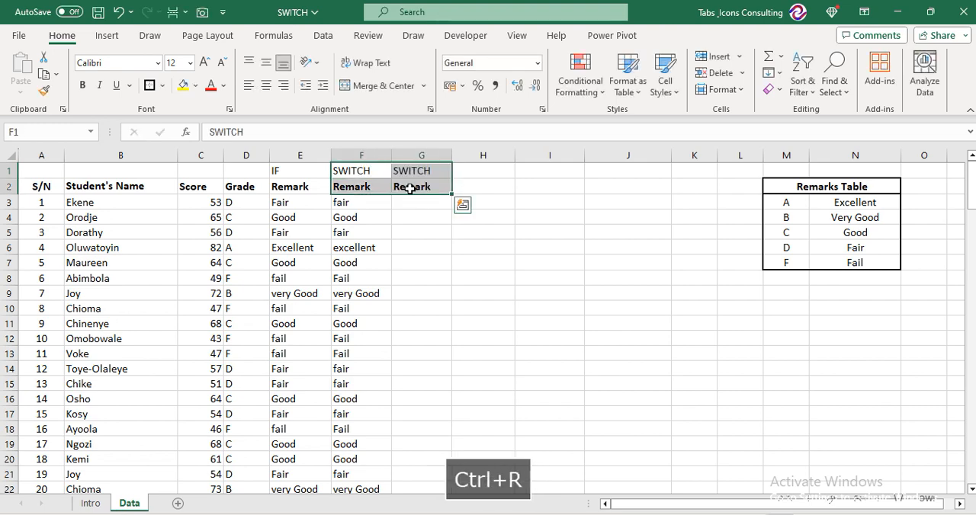
Start a SWITCH formula in G3 with the grade cell D3 as its expression, followed by a comma
{"action": "key", "text": "Down"}
{"action": "key", "text": "Down"}
{"action": "key", "text": "Right"}
{"action": "type", "text": "=SWT"}
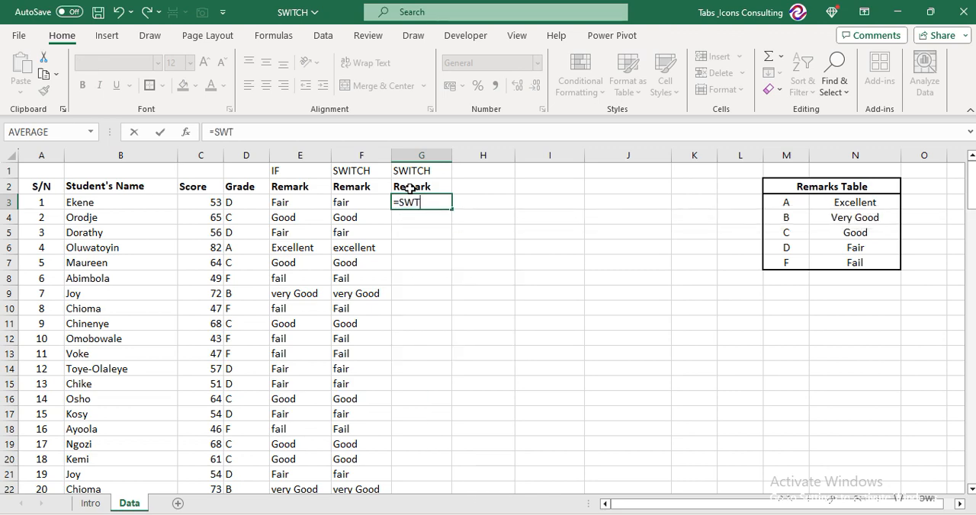
{"action": "key", "text": "BackSpace"}
{"action": "key", "text": "Tab"}
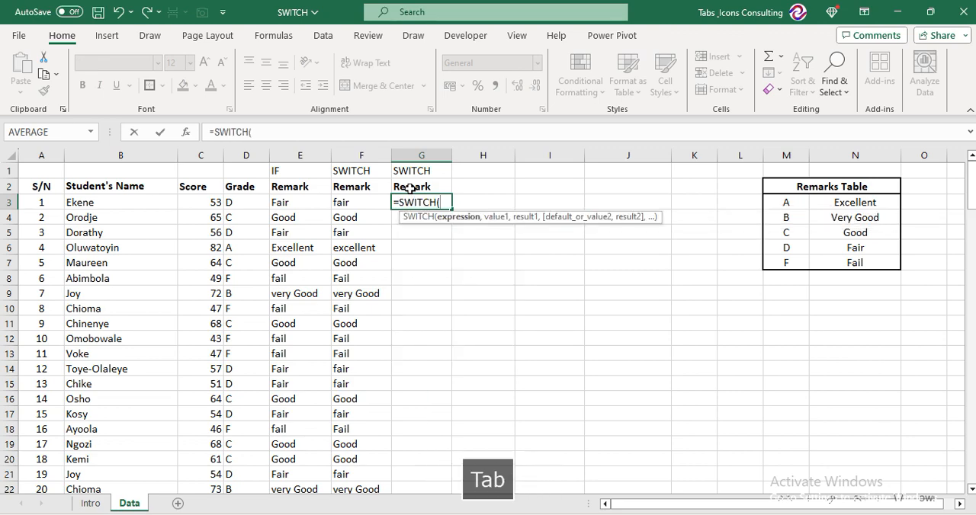
{"action": "key", "text": "Left"}
{"action": "key", "text": "Left"}
{"action": "key", "text": "Left"}
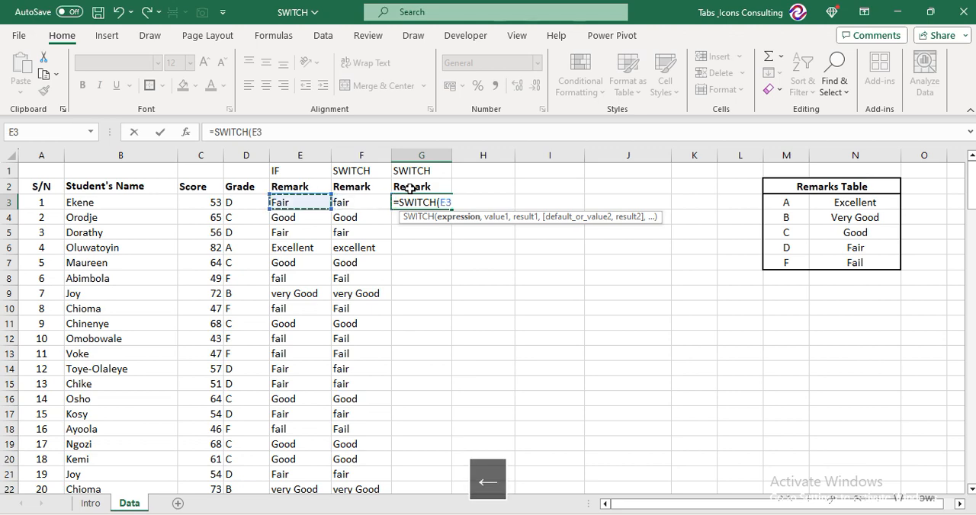
{"action": "type", "text": ","}
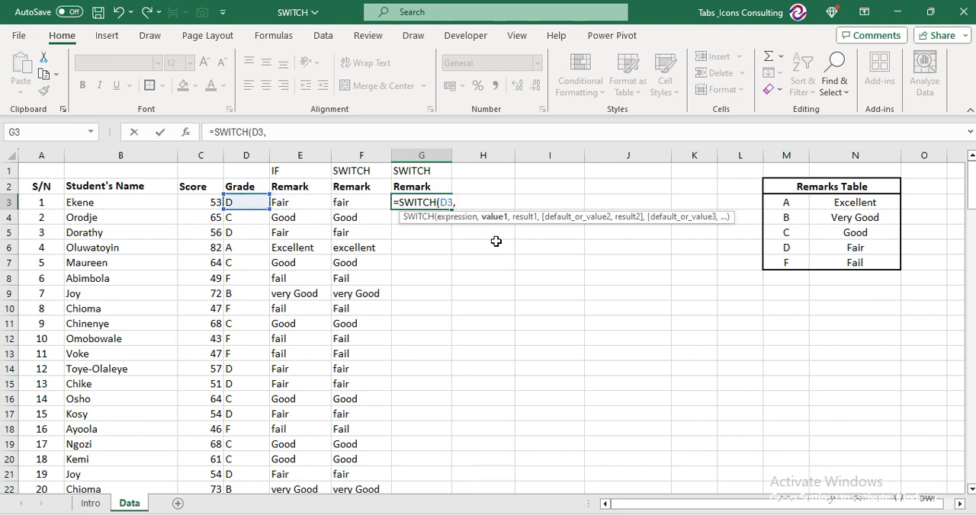
Add the absolute references $M$3 and $N$3 from the Remarks Table as the first value and result, each followed by a comma
{"action": "left_click", "coordinate": [789, 204]}
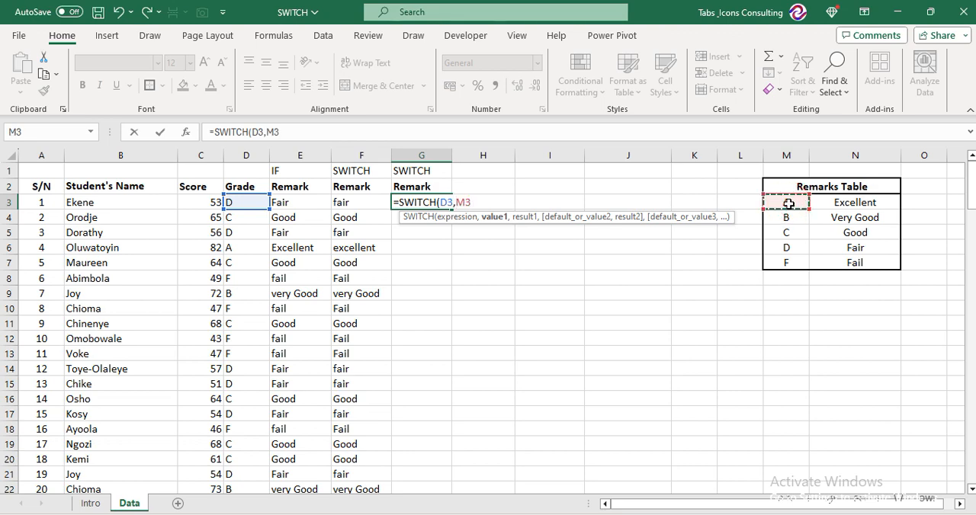
{"action": "key", "text": "F4"}
{"action": "type", "text": ","}
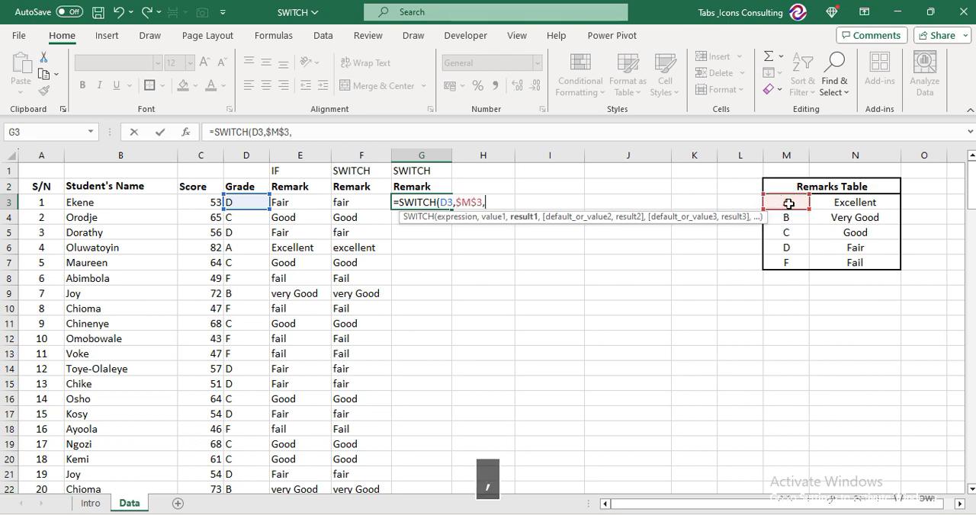
{"action": "left_click", "coordinate": [849, 202]}
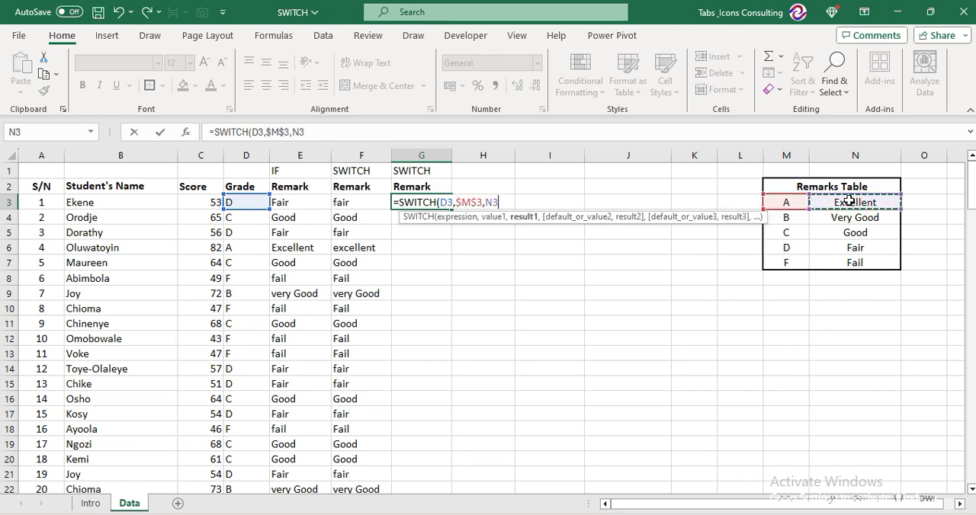
{"action": "key", "text": "F4"}
{"action": "type", "text": ","}
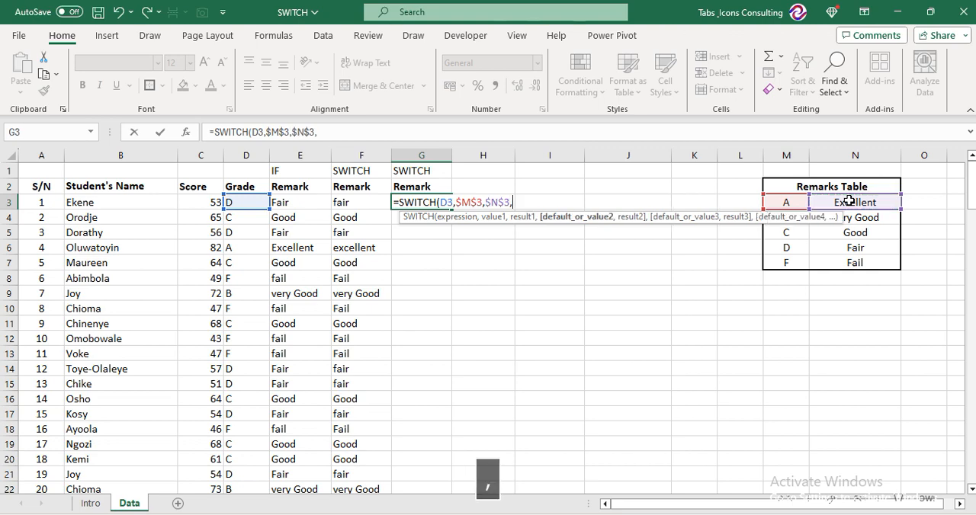
Add the absolute reference $M$4 (grade B) as the second SWITCH value, followed by a comma
{"action": "left_click", "coordinate": [799, 249]}
{"action": "key", "text": "Up"}
{"action": "key", "text": "Up"}
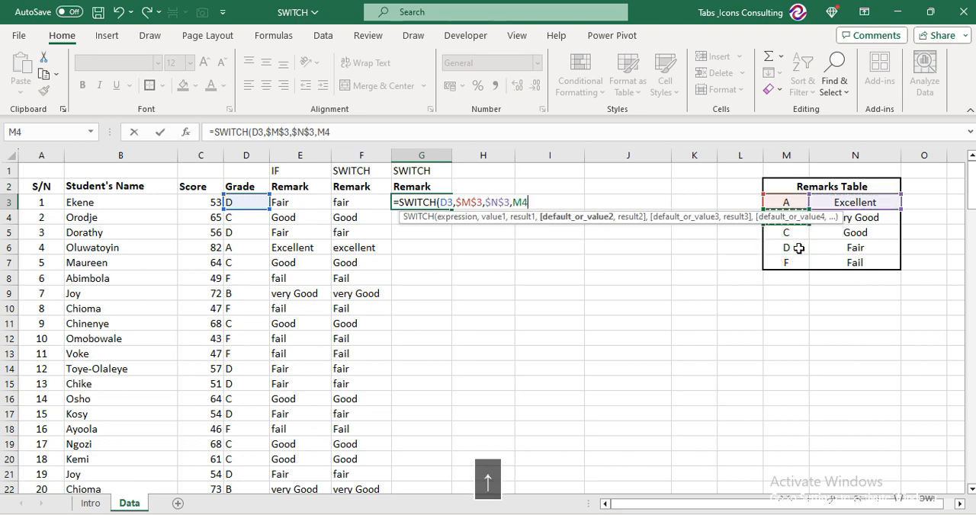
{"action": "key", "text": "F4"}
{"action": "type", "text": ","}
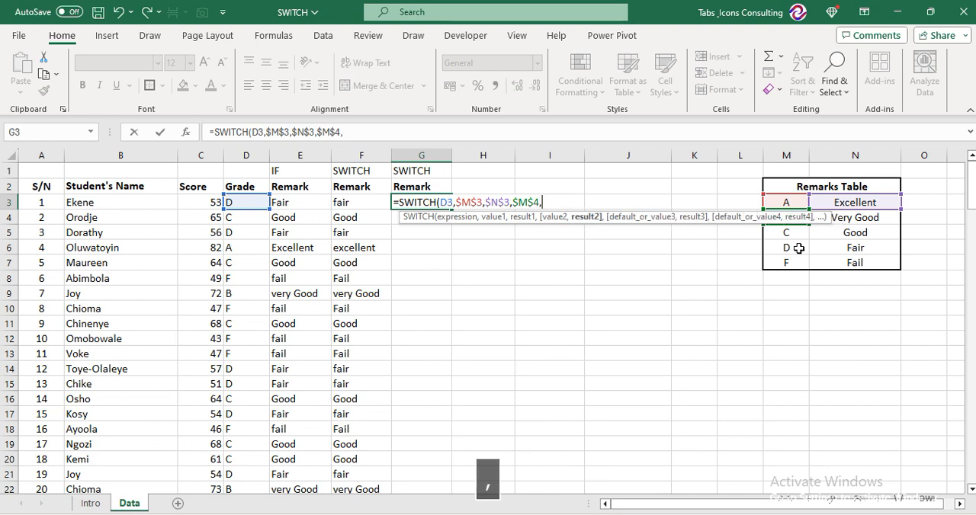
Add the absolute reference $N$4 (Very Good) as the second SWITCH result, followed by a comma
{"action": "key", "text": "Right"}
{"action": "key", "text": "Right"}
{"action": "key", "text": "Right"}
{"action": "key", "text": "Right"}
{"action": "key", "text": "Right"}
{"action": "key", "text": "Right"}
{"action": "key", "text": "Down"}
{"action": "key", "text": "Right"}
{"action": "key", "text": "Right"}
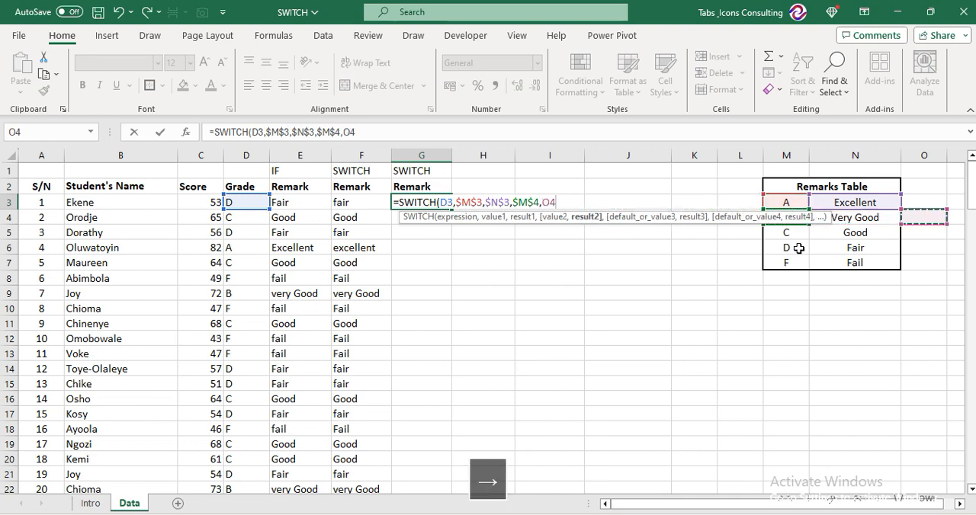
{"action": "key", "text": "Left"}
{"action": "key", "text": "F4"}
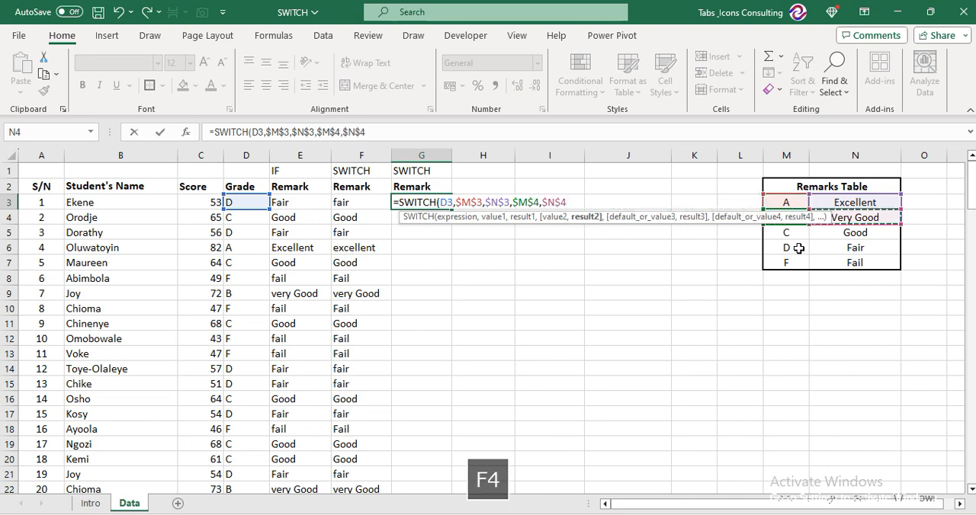
{"action": "type", "text": ","}
Add the absolute reference $M$5 (grade C) as the third SWITCH value, followed by a comma
{"action": "key", "text": "Down"}
{"action": "key", "text": "Down"}
{"action": "key", "text": "Right"}
{"action": "key", "text": "Right"}
{"action": "key", "text": "Right"}
{"action": "key", "text": "Right"}
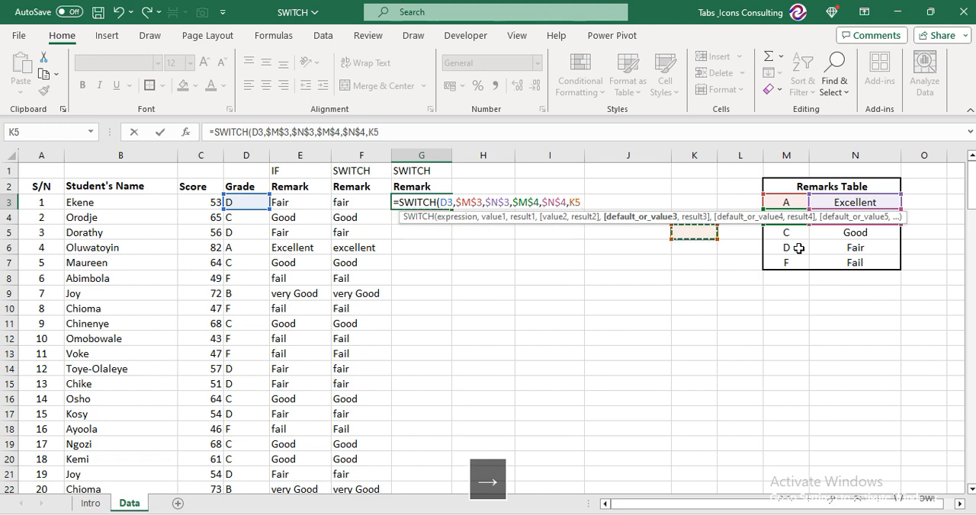
{"action": "key", "text": "Right"}
{"action": "key", "text": "Right"}
{"action": "key", "text": "F4"}
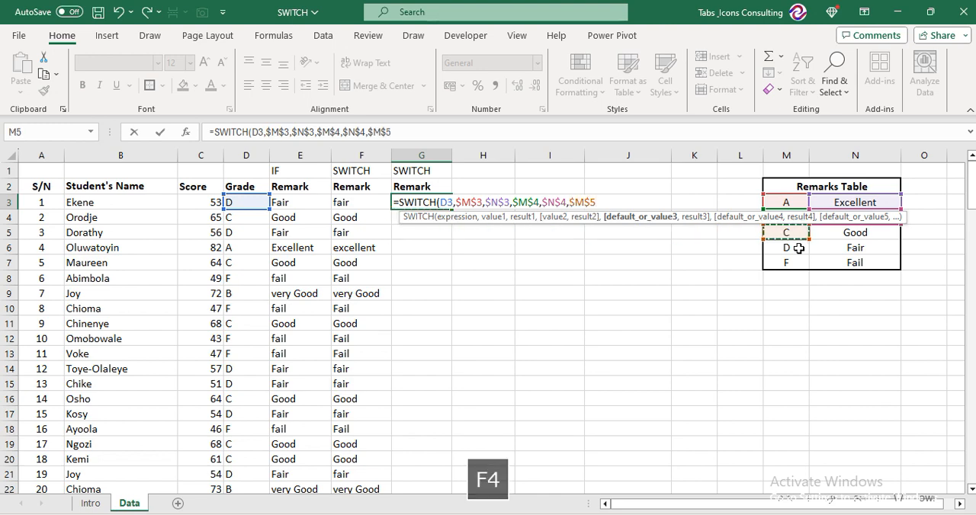
{"action": "type", "text": ","}
Add the absolute reference $N$5 (Good) as the third SWITCH result, followed by a comma
{"action": "key", "text": "Down"}
{"action": "key", "text": "Right"}
{"action": "key", "text": "Right"}
{"action": "key", "text": "Right"}
{"action": "key", "text": "Right"}
{"action": "key", "text": "Right"}
{"action": "key", "text": "Right"}
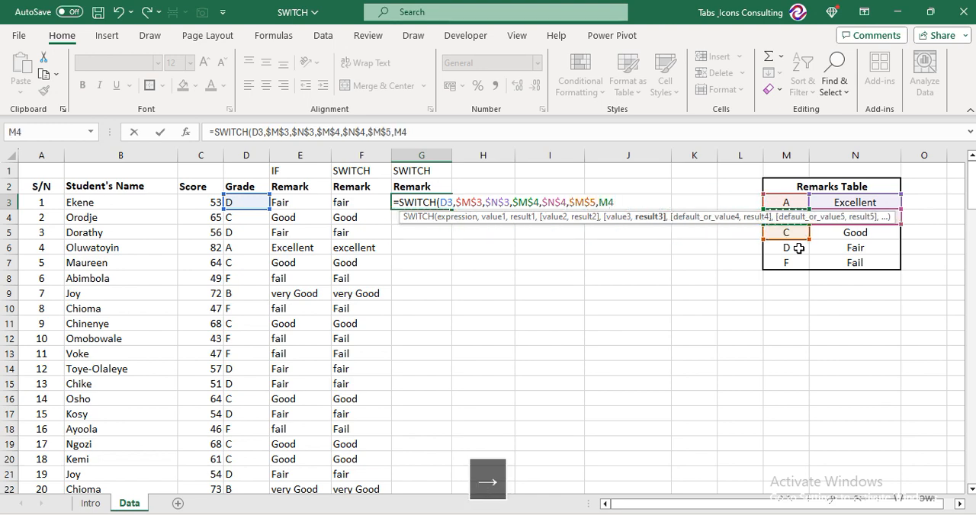
{"action": "key", "text": "Right"}
{"action": "key", "text": "Down"}
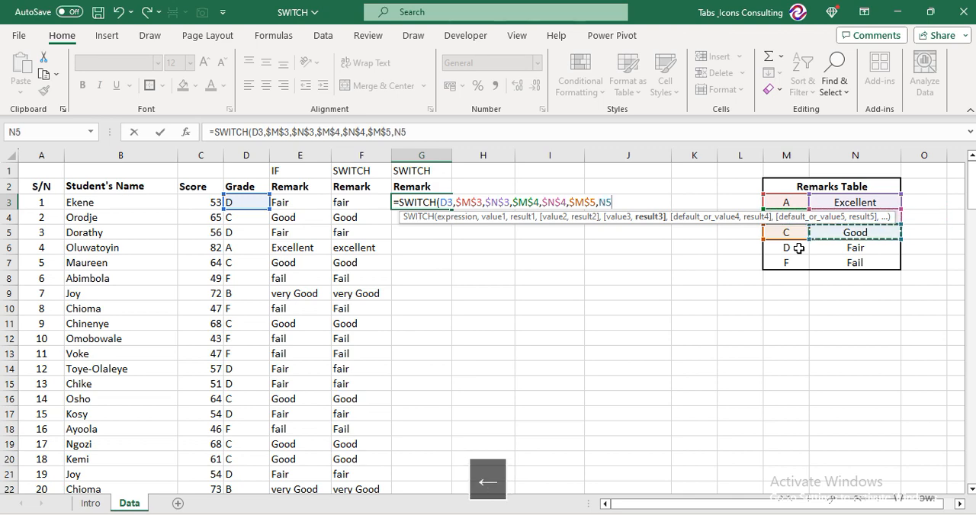
{"action": "key", "text": "F4"}
{"action": "type", "text": ","}
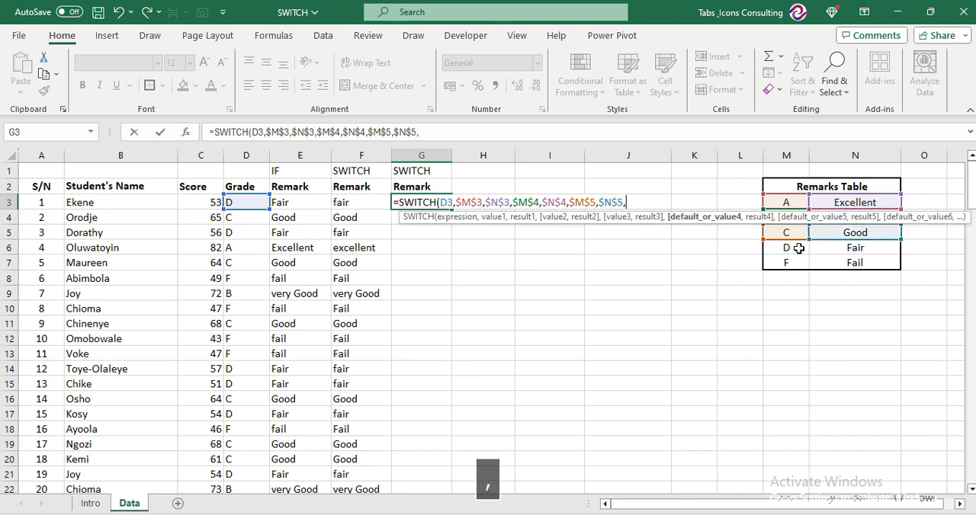
Add the absolute reference $M$6 (grade D) as the fourth SWITCH value, followed by a comma
{"action": "key", "text": "Down"}
{"action": "key", "text": "Down"}
{"action": "key", "text": "Down"}
{"action": "key", "text": "Up"}
{"action": "key", "text": "Right"}
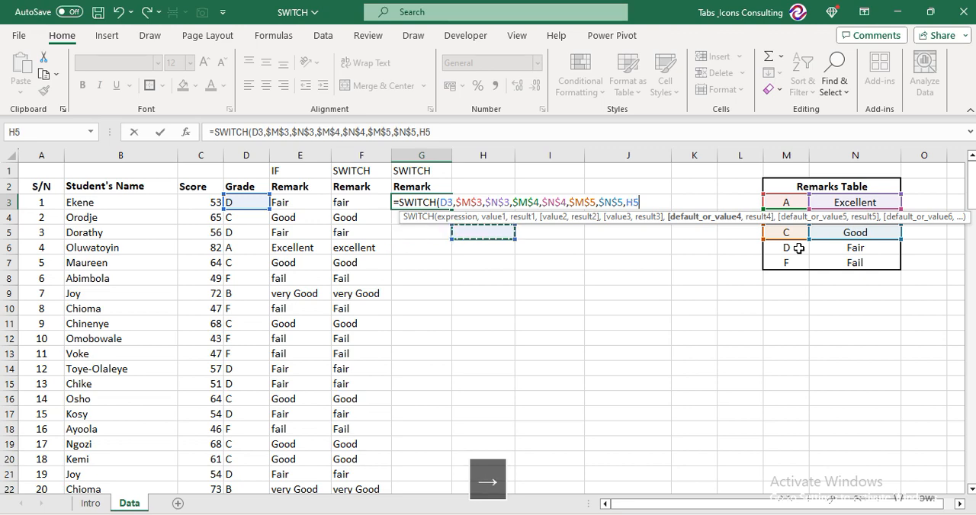
{"action": "key", "text": "Right"}
{"action": "key", "text": "Right"}
{"action": "key", "text": "Right"}
{"action": "key", "text": "Right"}
{"action": "key", "text": "Right"}
{"action": "key", "text": "Down"}
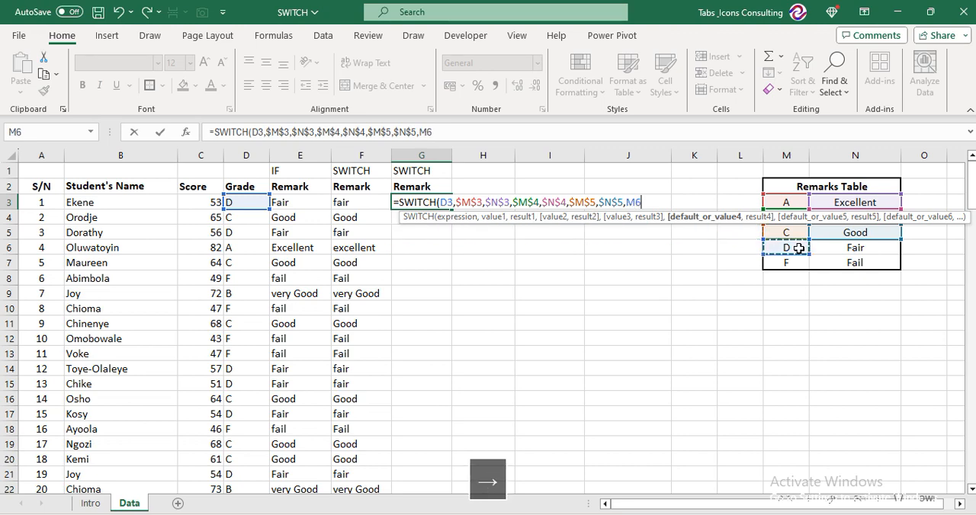
{"action": "key", "text": "F4"}
{"action": "type", "text": ","}
Add the absolute reference $N$6 (Fair) as the fourth SWITCH result, followed by a comma
{"action": "key", "text": "Right"}
{"action": "key", "text": "Right"}
{"action": "key", "text": "Right"}
{"action": "key", "text": "Right"}
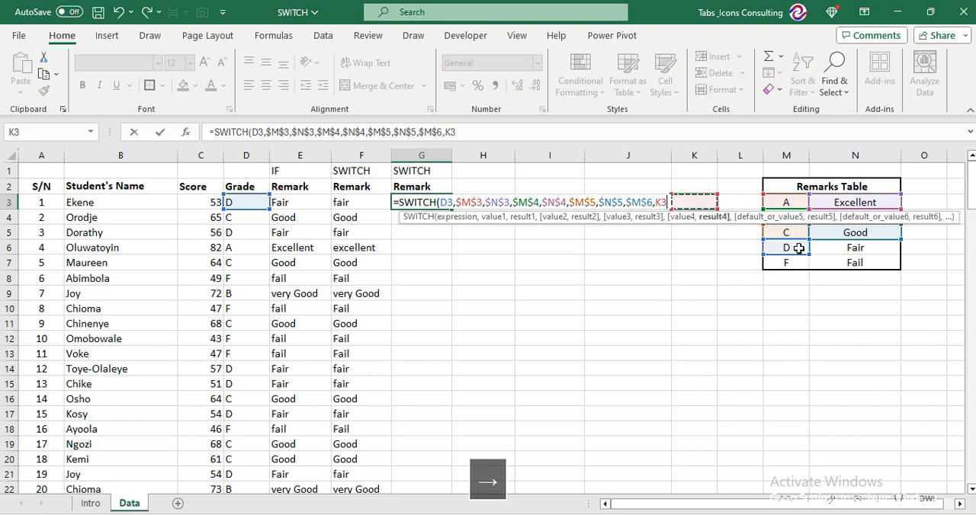
{"action": "key", "text": "Right"}
{"action": "key", "text": "Right"}
{"action": "key", "text": "Down"}
{"action": "key", "text": "Down"}
{"action": "key", "text": "Down"}
{"action": "key", "text": "Right"}
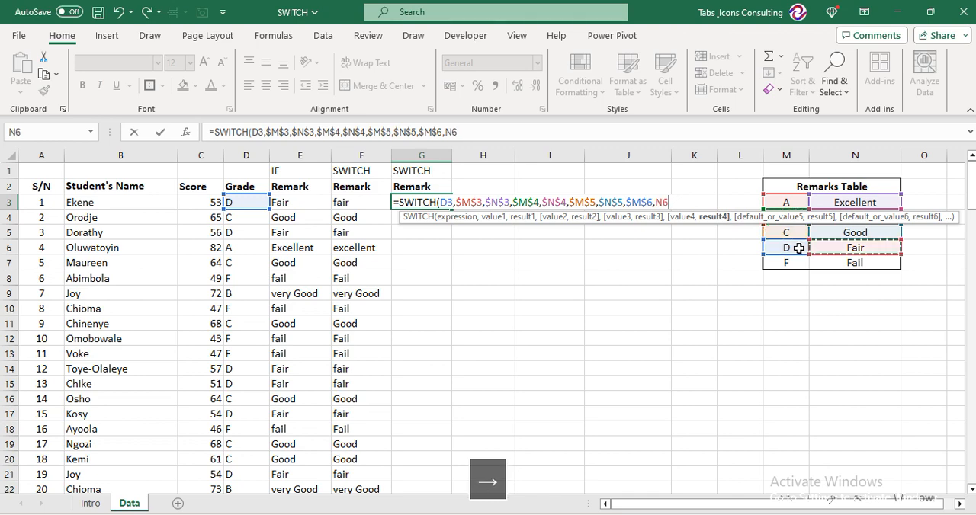
{"action": "key", "text": "F4"}
{"action": "type", "text": ","}
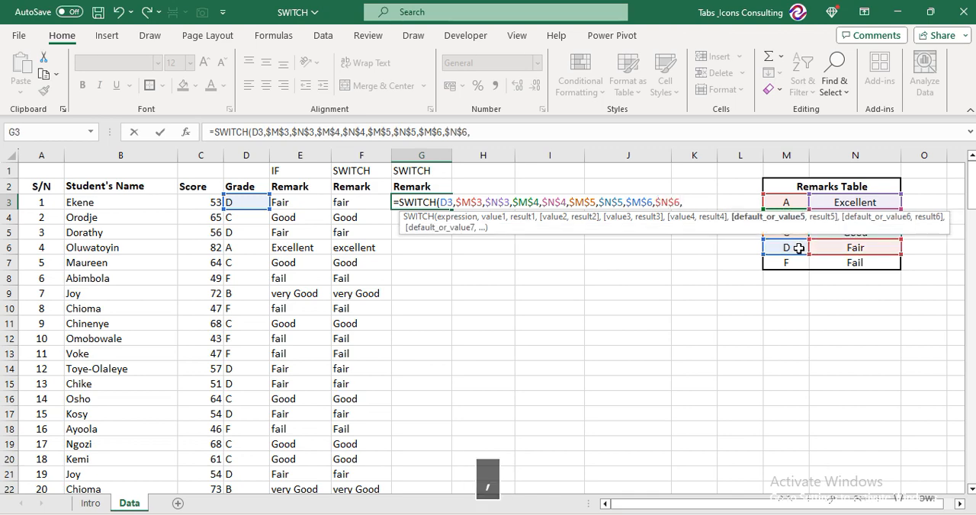
Add the absolute reference $N$7 (Fail) as the SWITCH default and enter the formula in G3
{"action": "key", "text": "Down"}
{"action": "key", "text": "Down"}
{"action": "key", "text": "Down"}
{"action": "key", "text": "Down"}
{"action": "key", "text": "Right"}
{"action": "key", "text": "Right"}
{"action": "key", "text": "Right"}
{"action": "key", "text": "Right"}
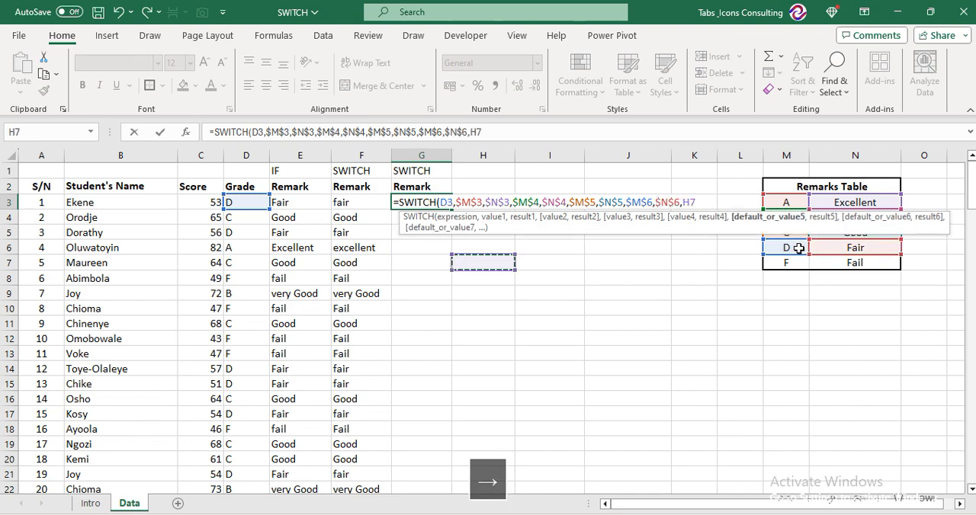
{"action": "key", "text": "Right"}
{"action": "key", "text": "Right"}
{"action": "key", "text": "Right"}
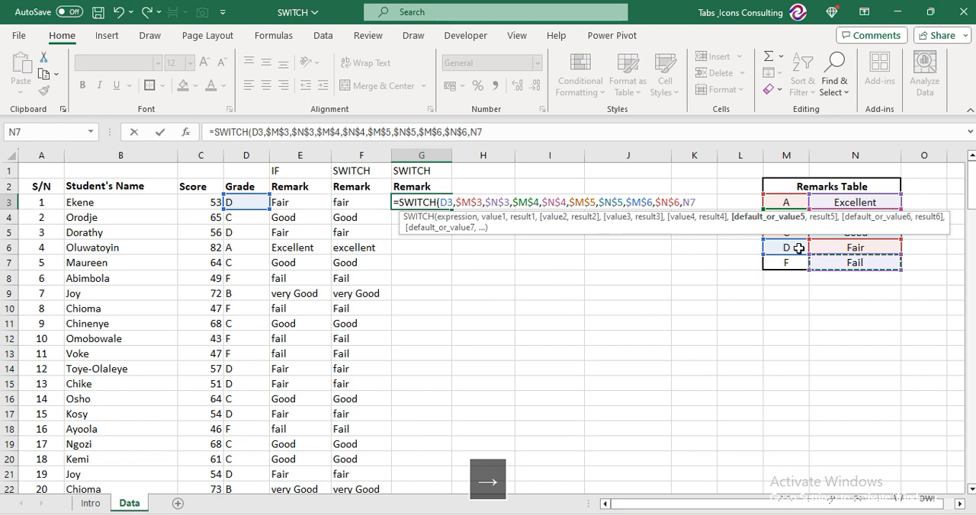
{"action": "key", "text": "F4"}
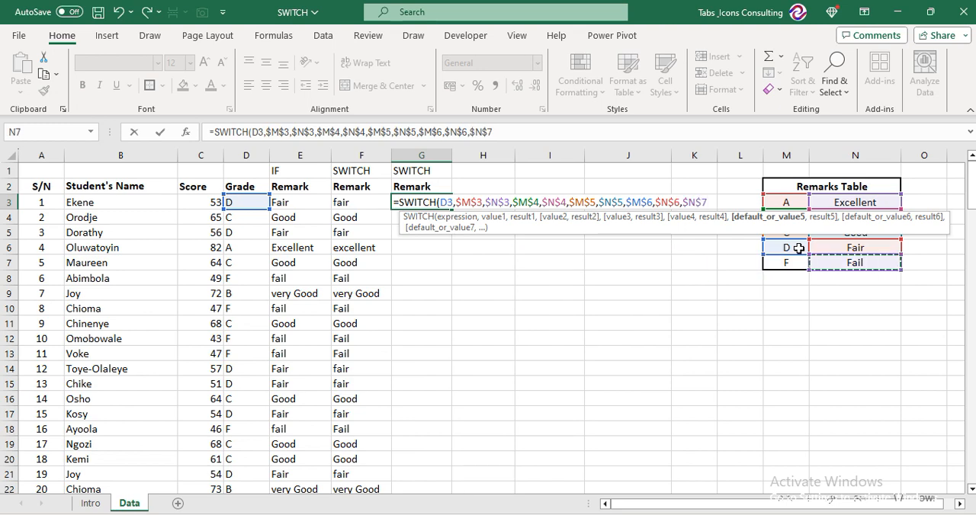
{"action": "key", "text": "Return"}
Fill the SWITCH formula from G3 down column G for all students, and select G4 to check the copied formula
{"action": "key", "text": "Up"}
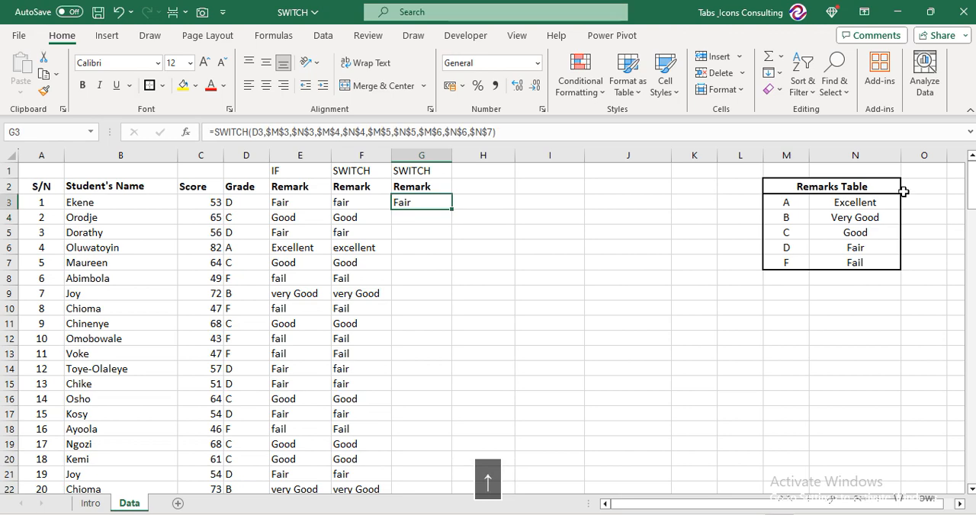
{"action": "double_click", "coordinate": [453, 208]}
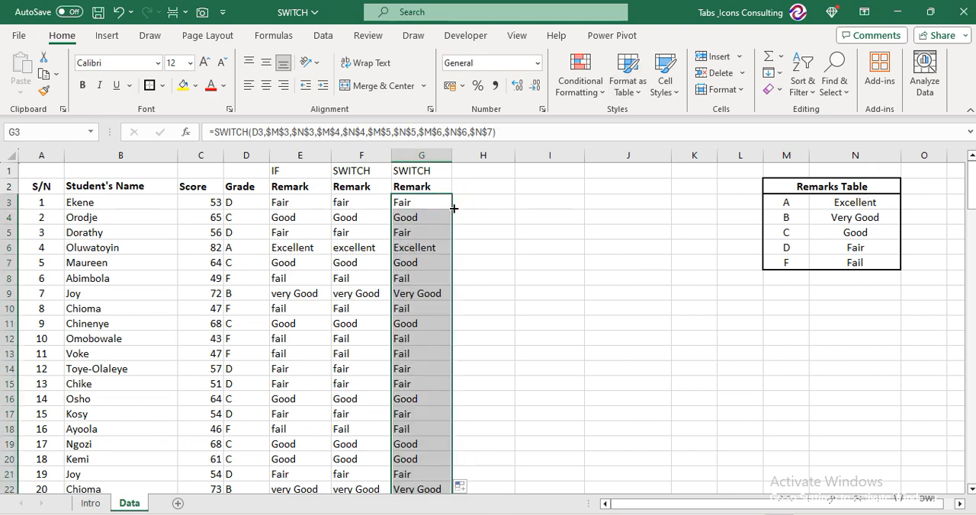
{"action": "left_click", "coordinate": [431, 223]}
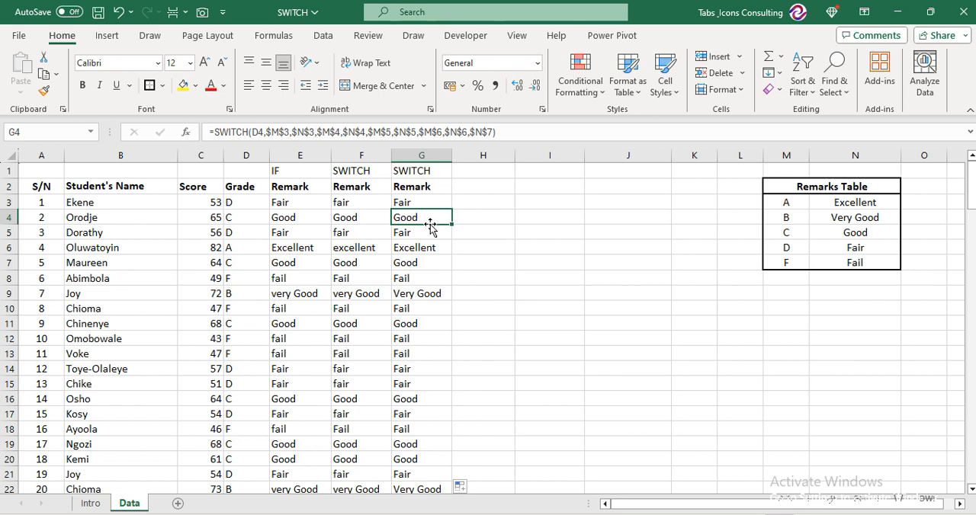
Fill the Remark header from G2 into H2 and enter the heading VLOOKUP in H1
{"action": "key", "text": "Up"}
{"action": "key", "text": "Up"}
{"action": "key", "text": "Down"}
{"action": "key", "text": "Up"}
{"action": "key", "text": "Right"}
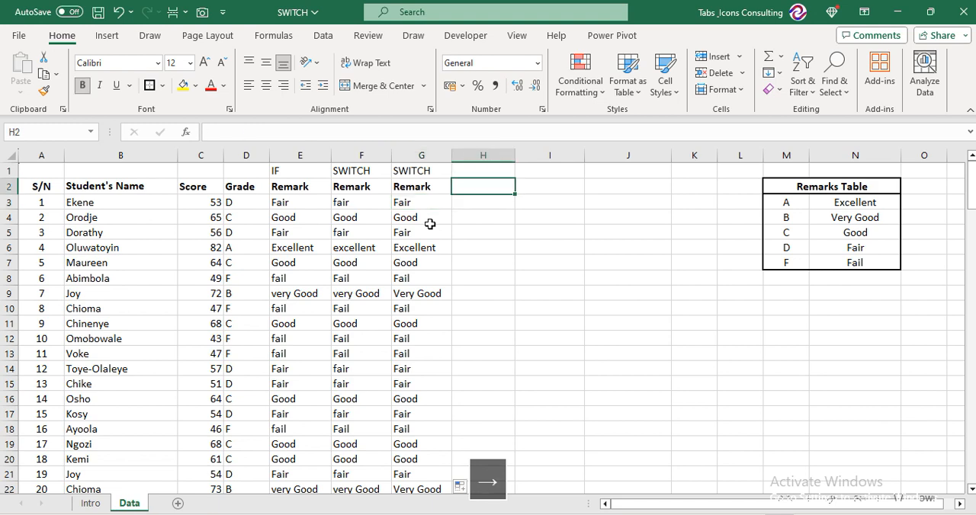
{"action": "key", "text": "ctrl+r"}
{"action": "key", "text": "Up"}
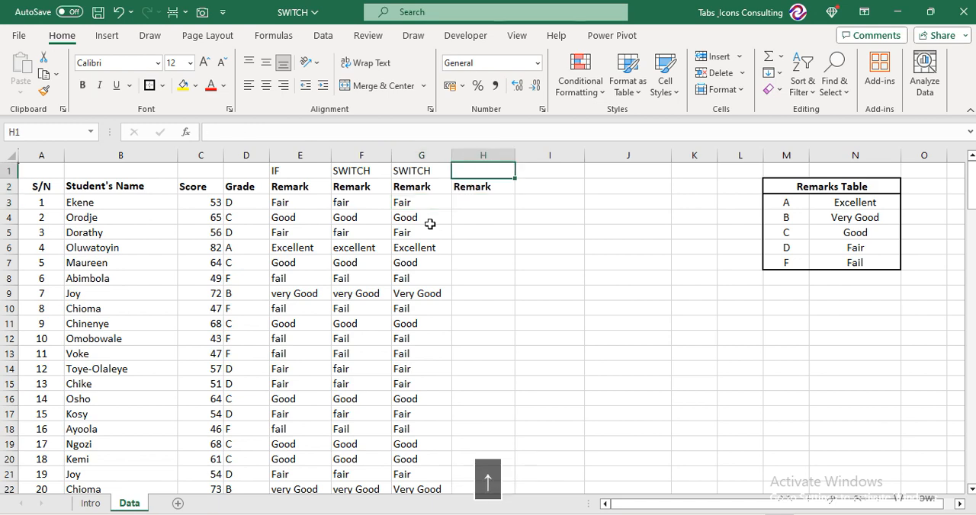
{"action": "type", "text": "VLOOKUP"}
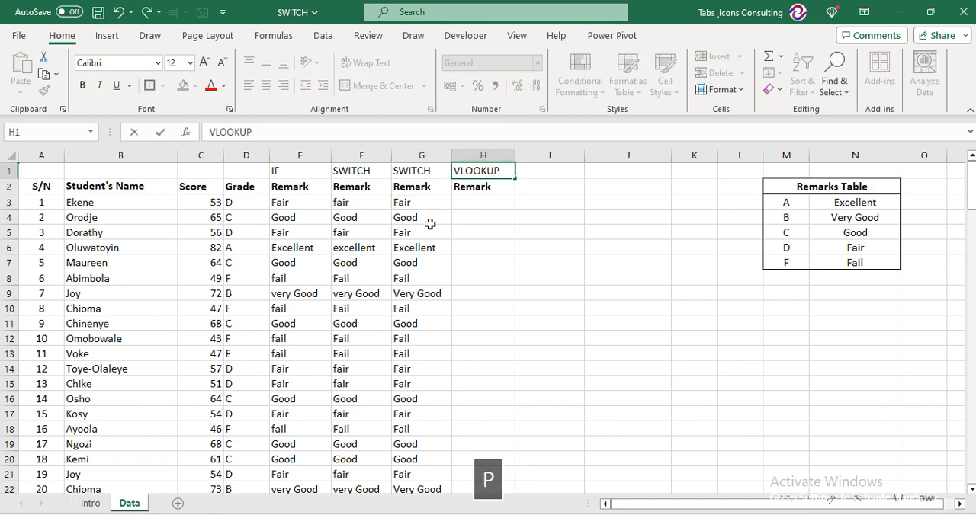
{"action": "key", "text": "Down"}
{"action": "key", "text": "Down"}
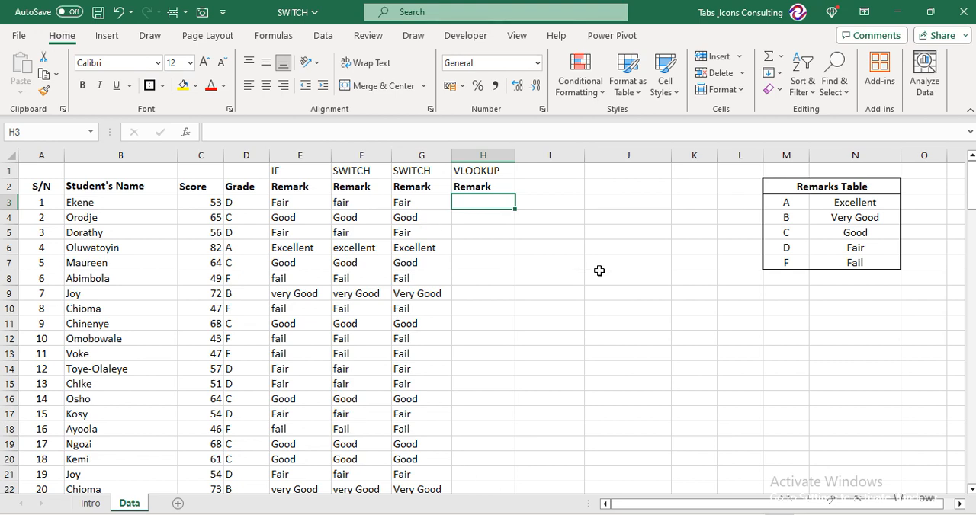
Start a VLOOKUP formula in H3 with the grade cell D3 as the lookup value, followed by a comma
{"action": "type", "text": "=VLOO"}
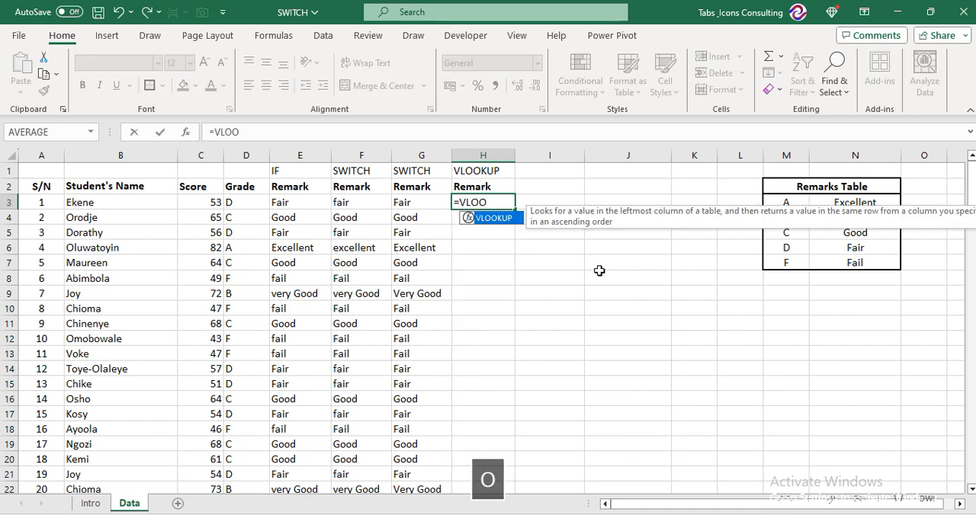
{"action": "key", "text": "Tab"}
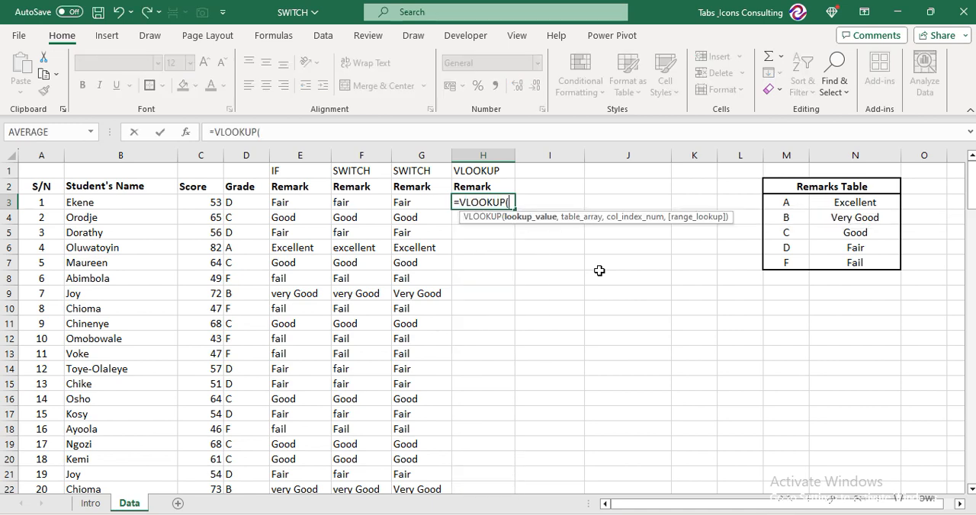
{"action": "key", "text": "Left"}
{"action": "key", "text": "Left"}
{"action": "key", "text": "Left"}
{"action": "key", "text": "Left"}
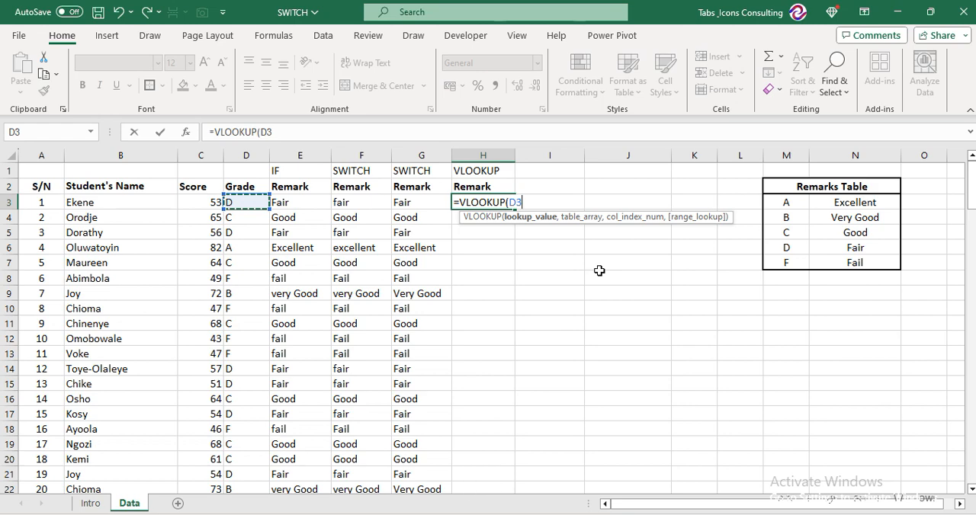
{"action": "type", "text": ","}
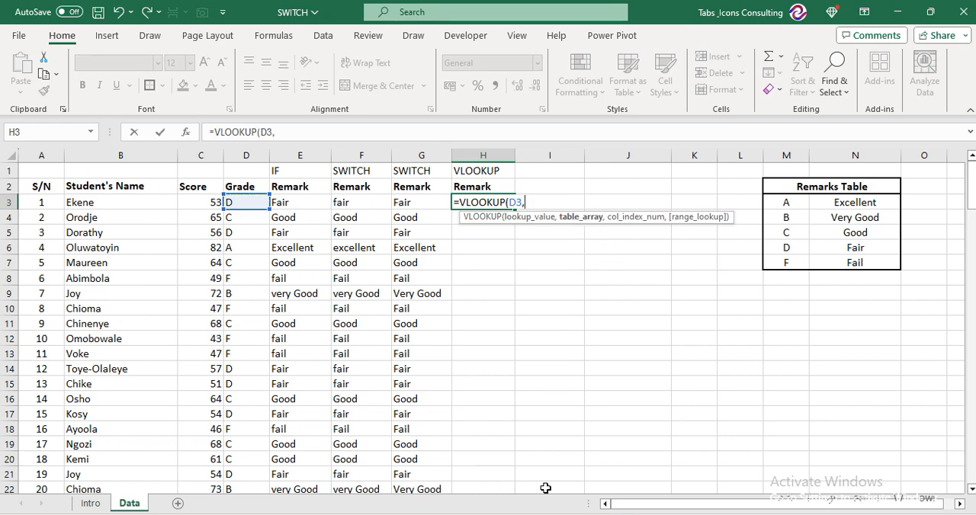
Add the Remarks Table range $M$3:$N$7 as the absolute VLOOKUP table array, followed by a comma
{"action": "key", "text": "Right"}
{"action": "key", "text": "Right"}
{"action": "key", "text": "Right"}
{"action": "key", "text": "Right"}
{"action": "key", "text": "Right"}
{"action": "key", "text": "shift+Right"}
{"action": "key", "text": "shift+Down"}
{"action": "key", "text": "shift+Down"}
{"action": "key", "text": "shift+Down"}
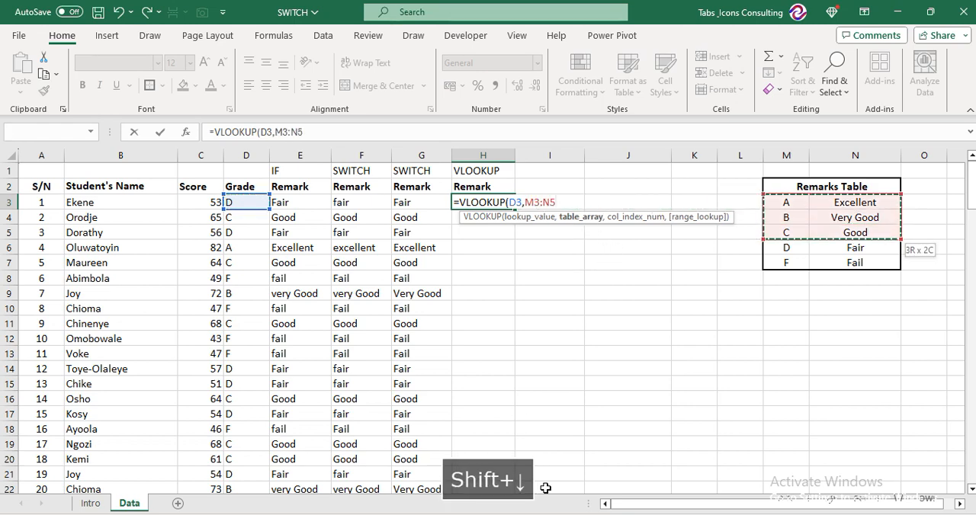
{"action": "key", "text": "shift+Down"}
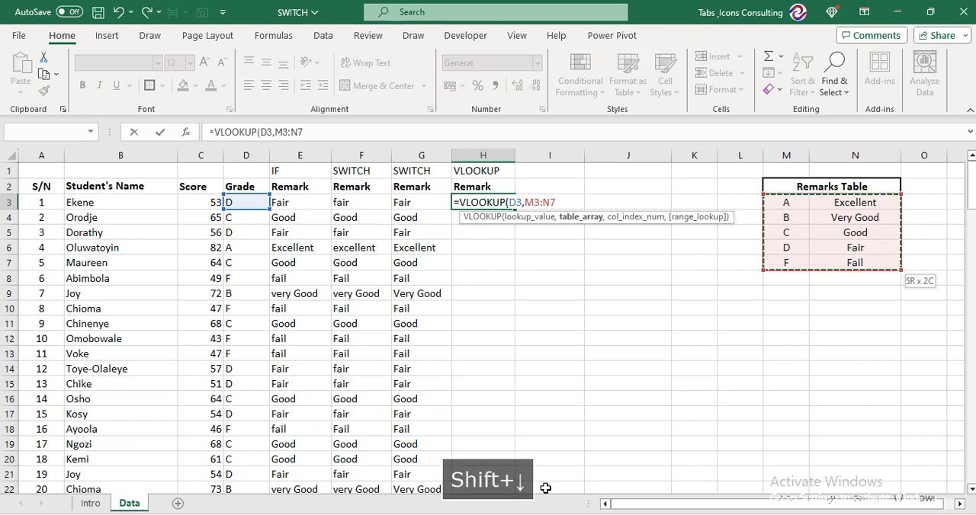
{"action": "key", "text": "F4"}
{"action": "type", "text": ","}
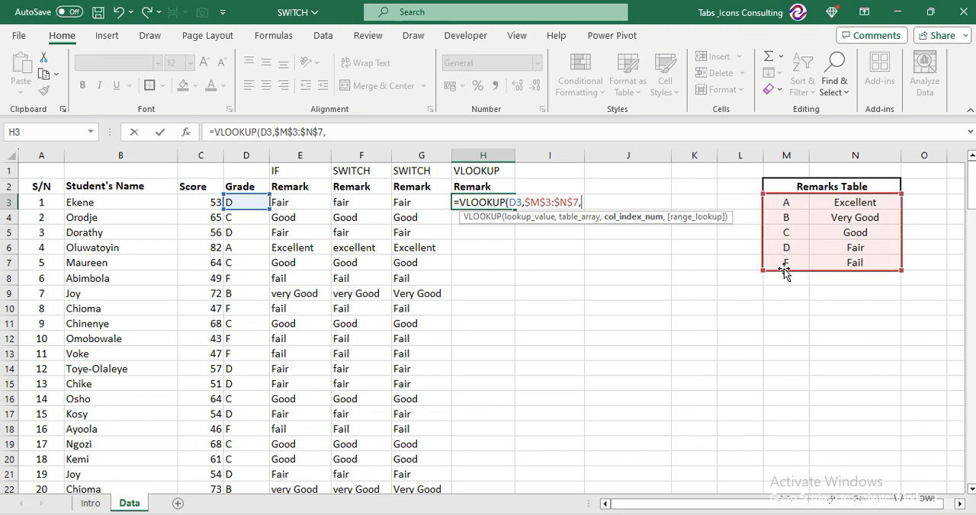
Complete the VLOOKUP with column index 2 and FALSE for an exact match, and fill it down column H for all students
{"action": "type", "text": "2"}
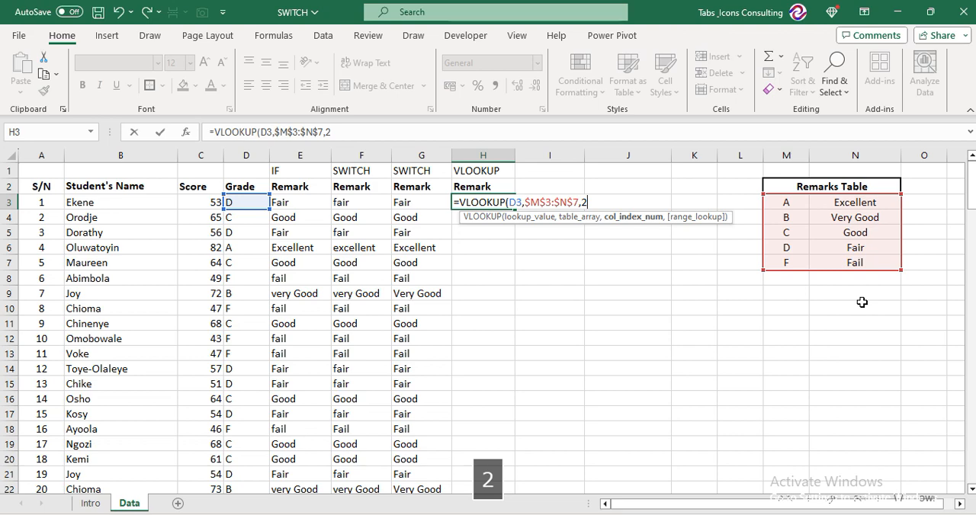
{"action": "type", "text": ","}
{"action": "key", "text": "Down"}
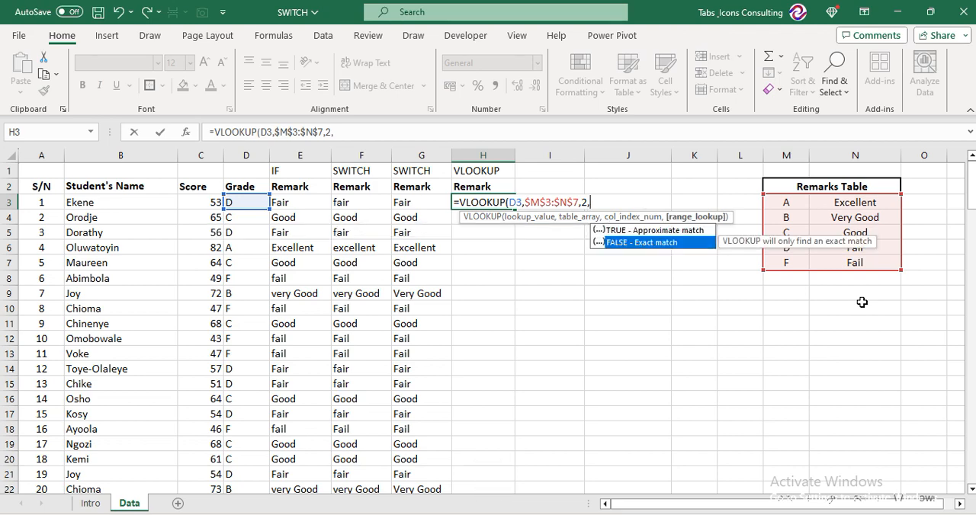
{"action": "key", "text": "Tab"}
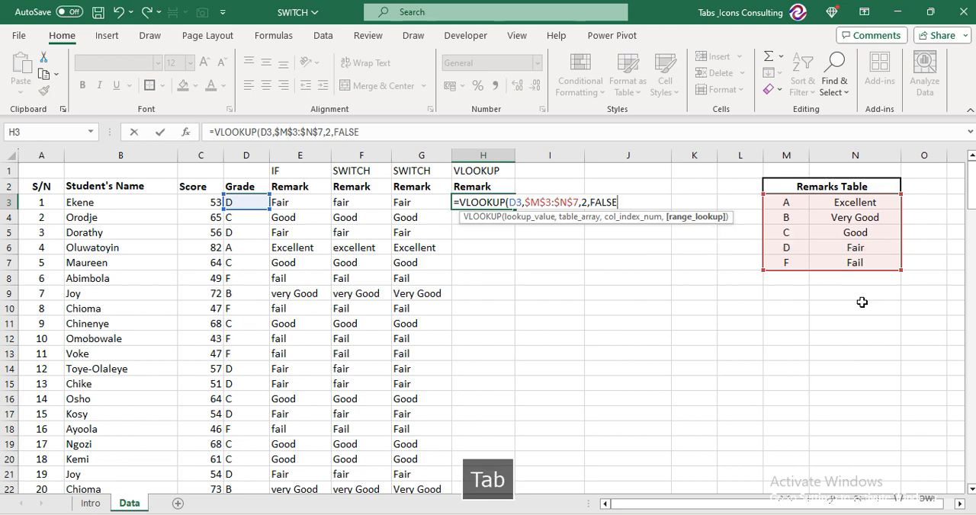
{"action": "key", "text": "Return"}
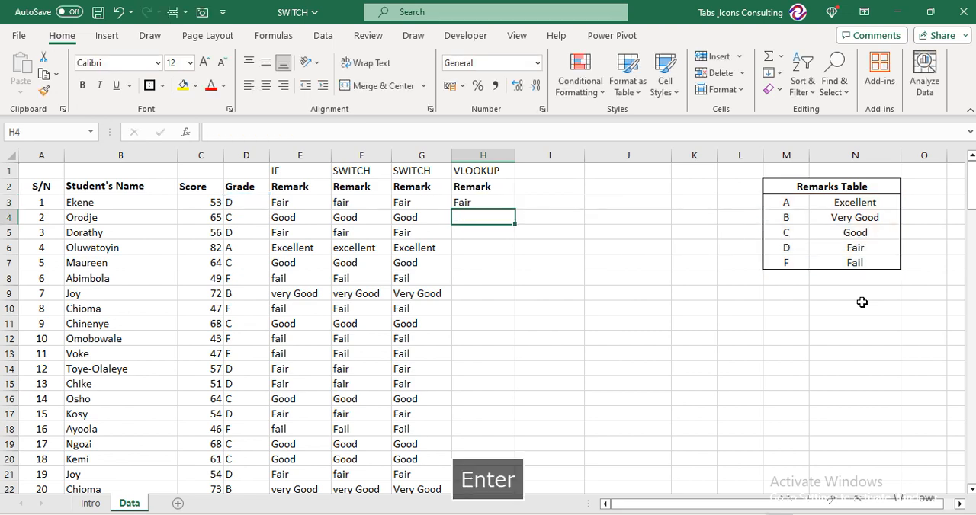
{"action": "key", "text": "Up"}
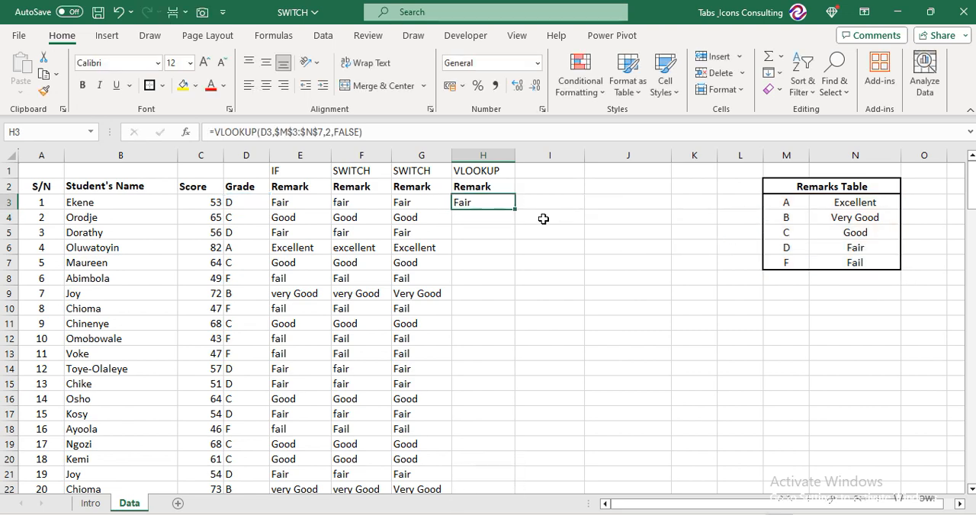
{"action": "double_click", "coordinate": [516, 211]}
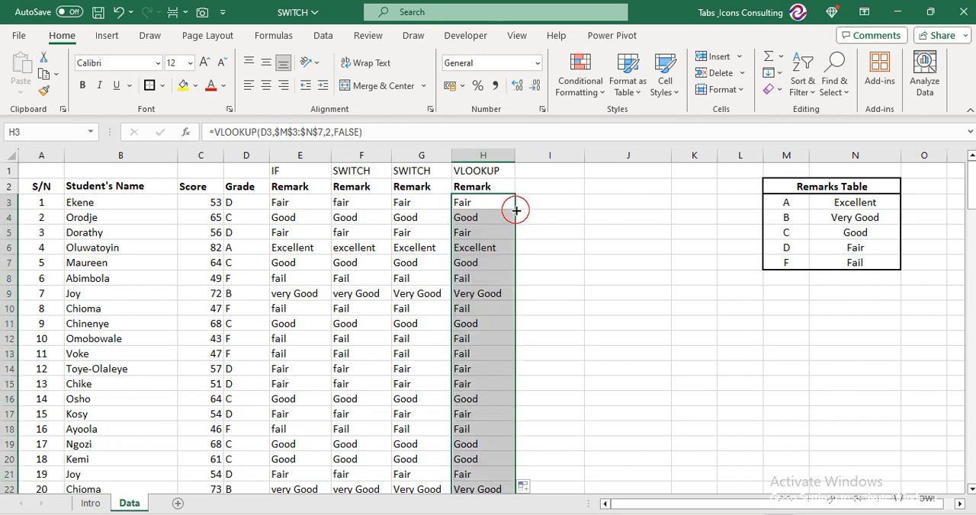
Fill the Remark header from H2 into I2 and enter the heading XLOOKUP in I1
{"action": "left_click", "coordinate": [543, 176]}
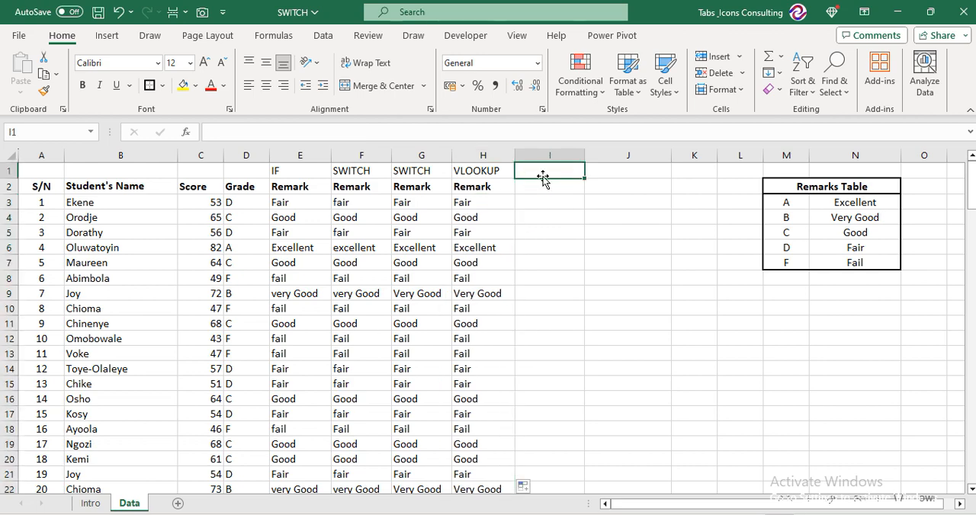
{"action": "key", "text": "Down"}
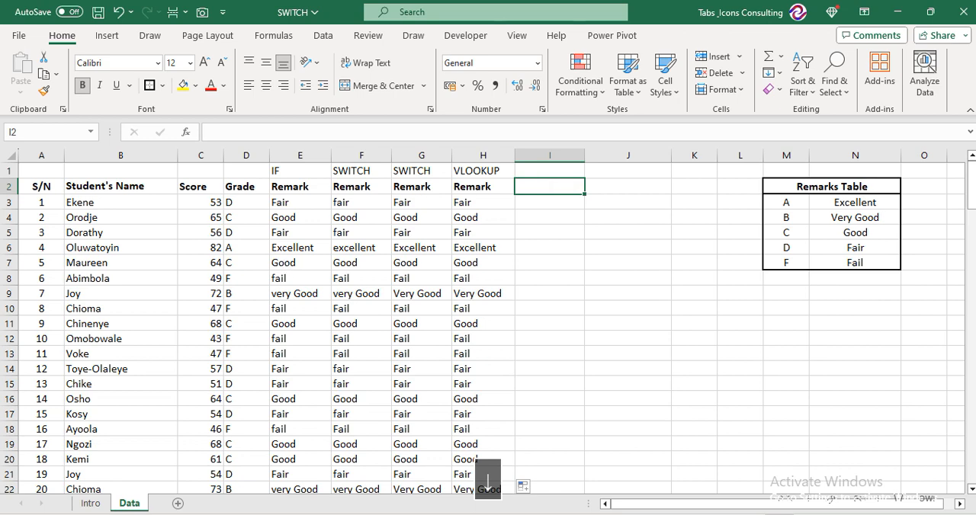
{"action": "key", "text": "ctrl+r"}
{"action": "key", "text": "Up"}
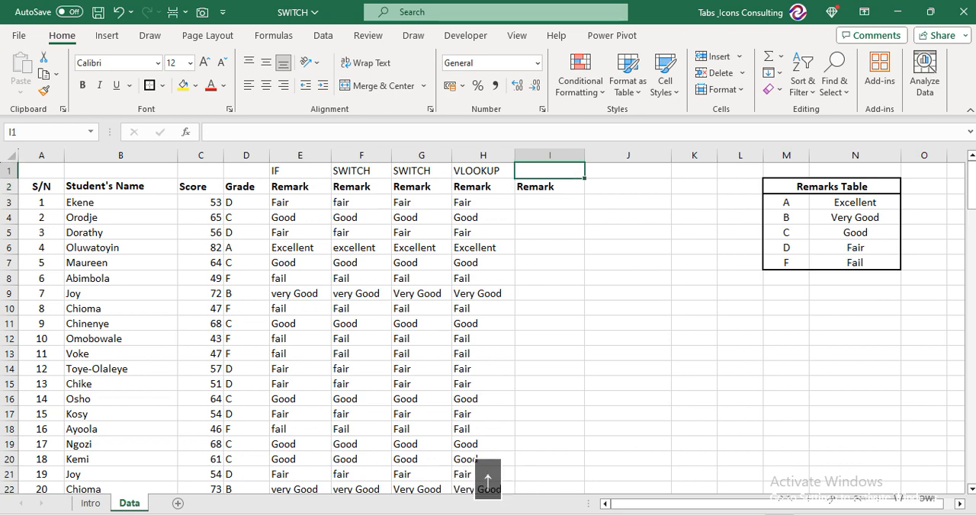
{"action": "type", "text": "XLOOKUP"}
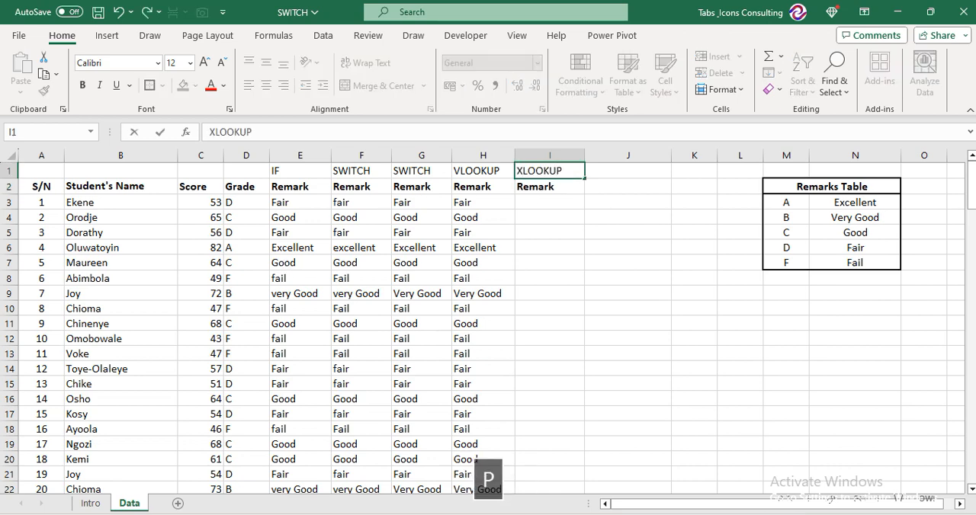
{"action": "key", "text": "Down"}
{"action": "key", "text": "Down"}
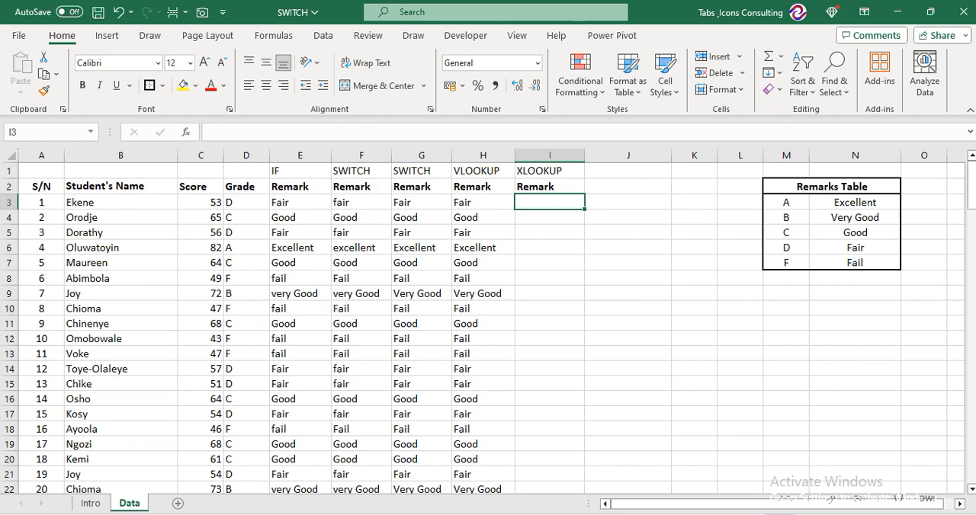
Start an XLOOKUP formula in I3 with the grade cell D3 as the lookup value, followed by a comma
{"action": "type", "text": "=XLOO"}
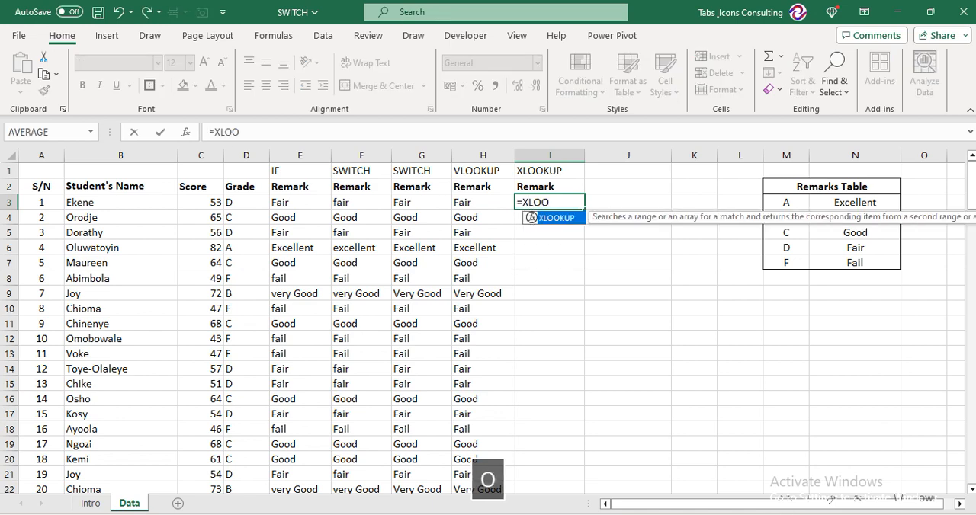
{"action": "key", "text": "Tab"}
{"action": "key", "text": "Left"}
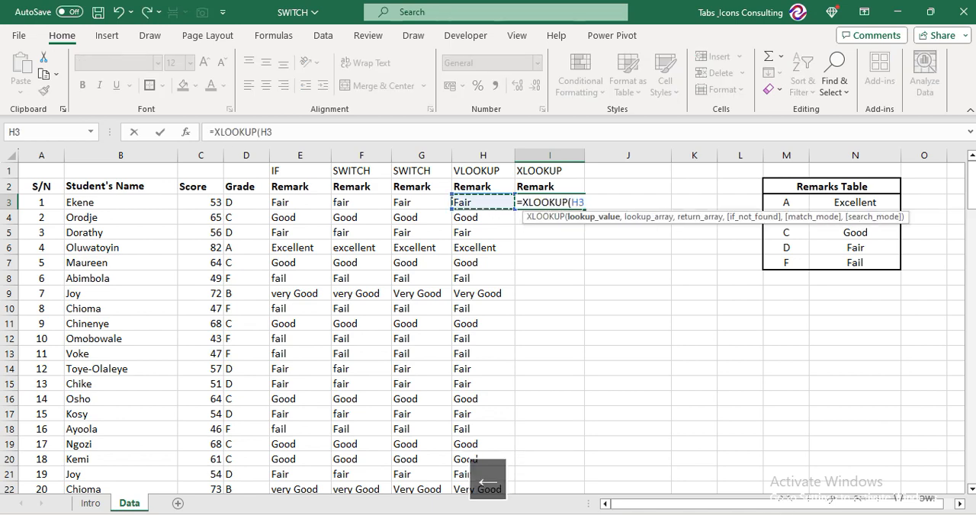
{"action": "key", "text": "Left"}
{"action": "key", "text": "Left"}
{"action": "key", "text": "Left"}
{"action": "key", "text": "Left"}
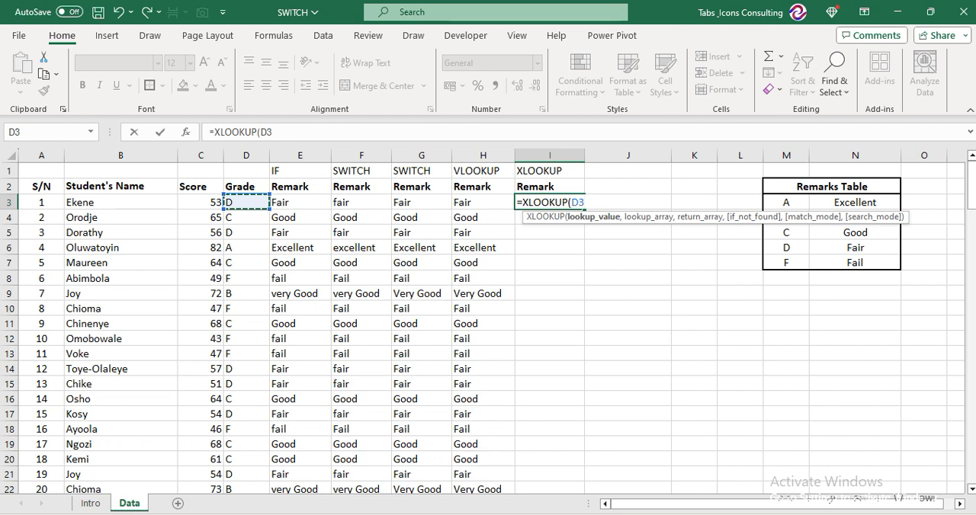
{"action": "type", "text": ","}
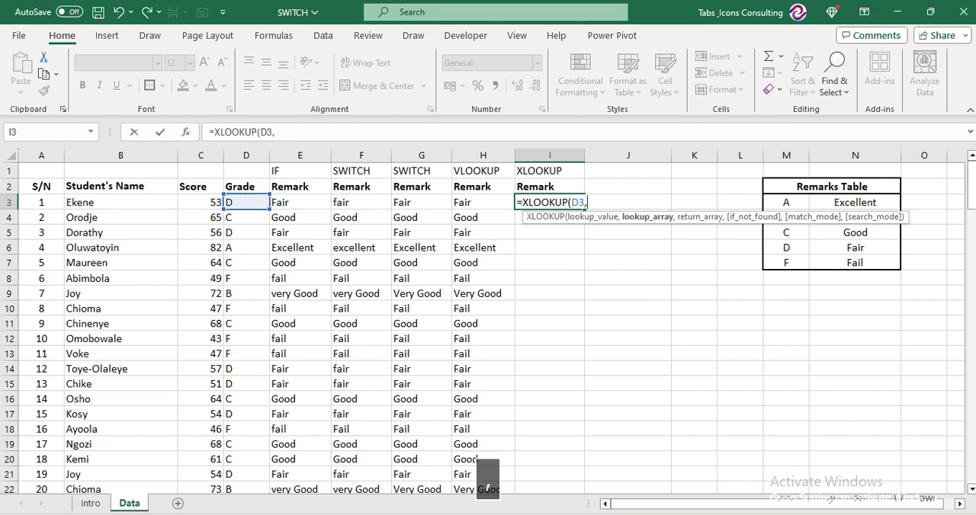
Add the Remarks Table's grade column $M$3:$M$7 as the absolute XLOOKUP lookup array, followed by a comma
{"action": "key", "text": "Right"}
{"action": "key", "text": "Right"}
{"action": "key", "text": "Right"}
{"action": "key", "text": "Right"}
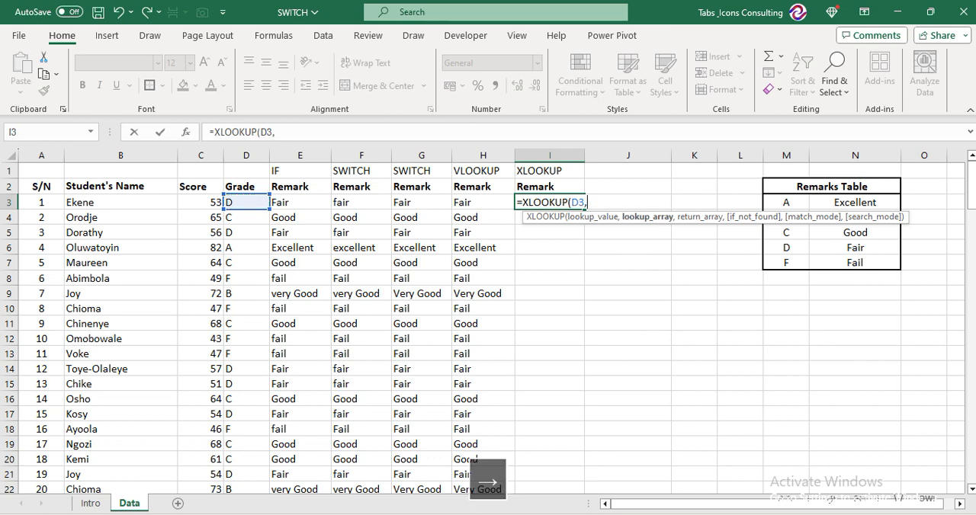
{"action": "key", "text": "ctrl+shift+Down"}
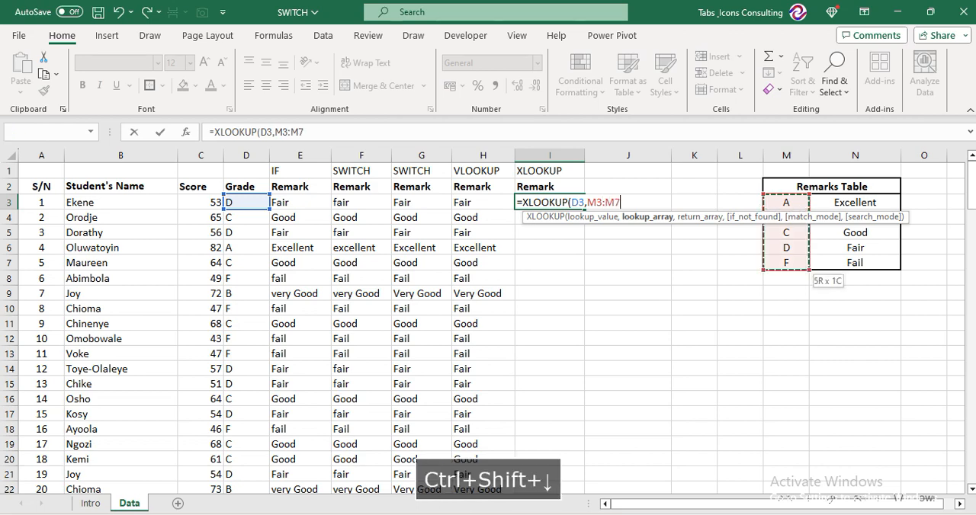
{"action": "key", "text": "F4"}
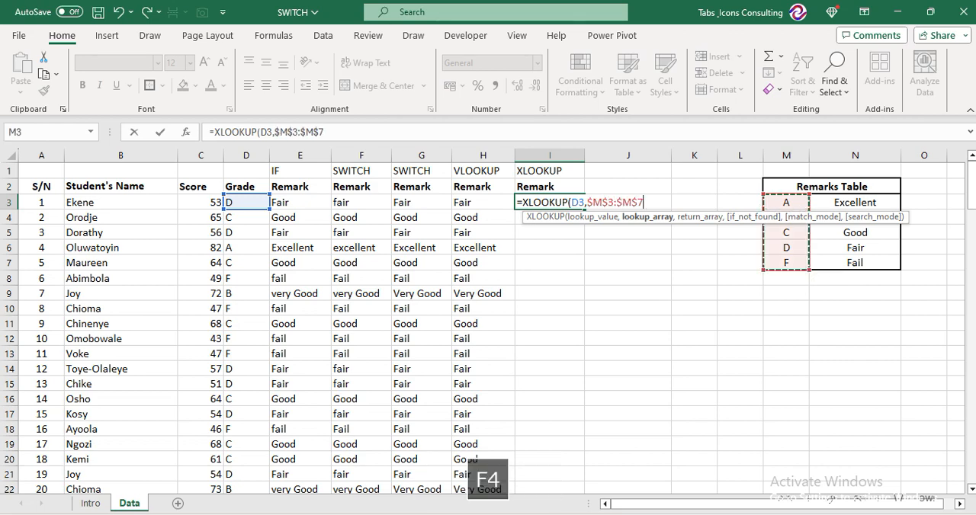
{"action": "type", "text": ","}
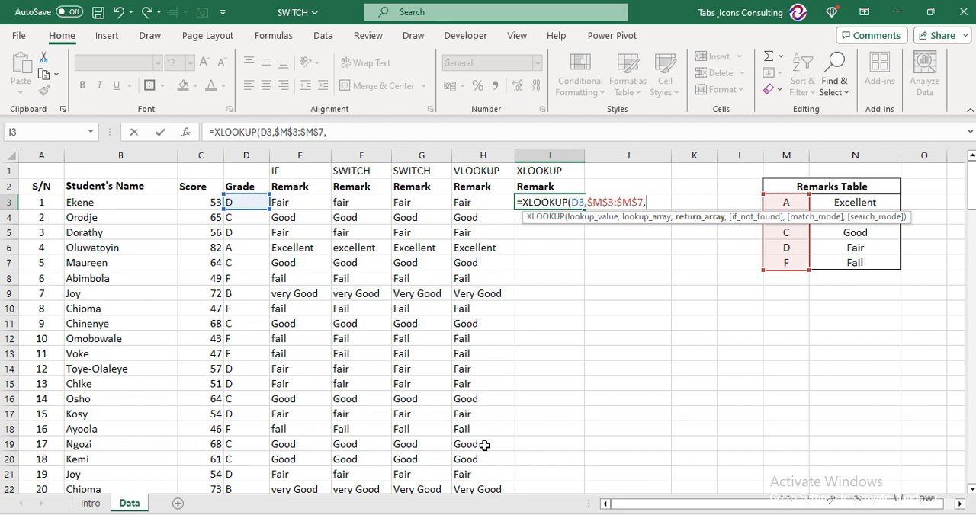
Complete the XLOOKUP with the absolute return array $N$3:$N$7 and fill it down column I for all students
{"action": "key", "text": "Right"}
{"action": "key", "text": "Right"}
{"action": "key", "text": "Right"}
{"action": "key", "text": "Right"}
{"action": "key", "text": "Right"}
{"action": "key", "text": "ctrl+shift+Down"}
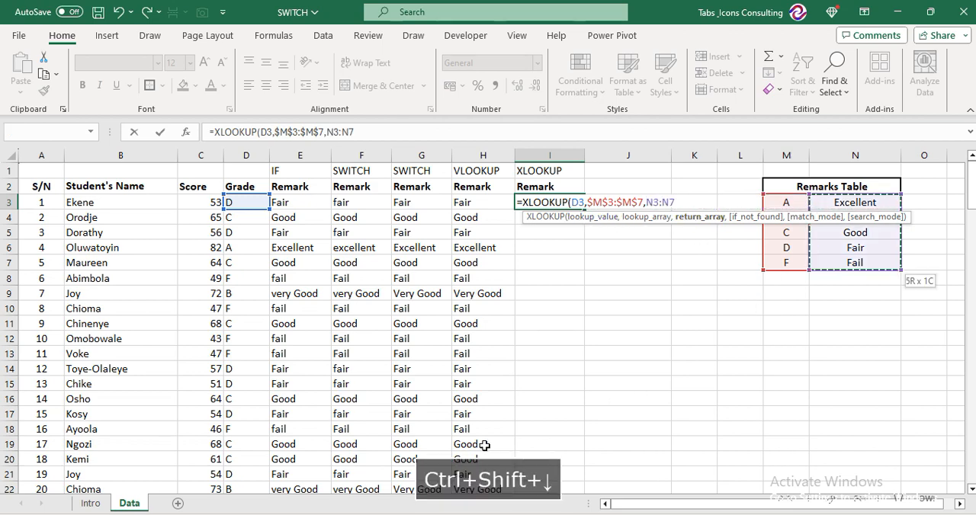
{"action": "key", "text": "F4"}
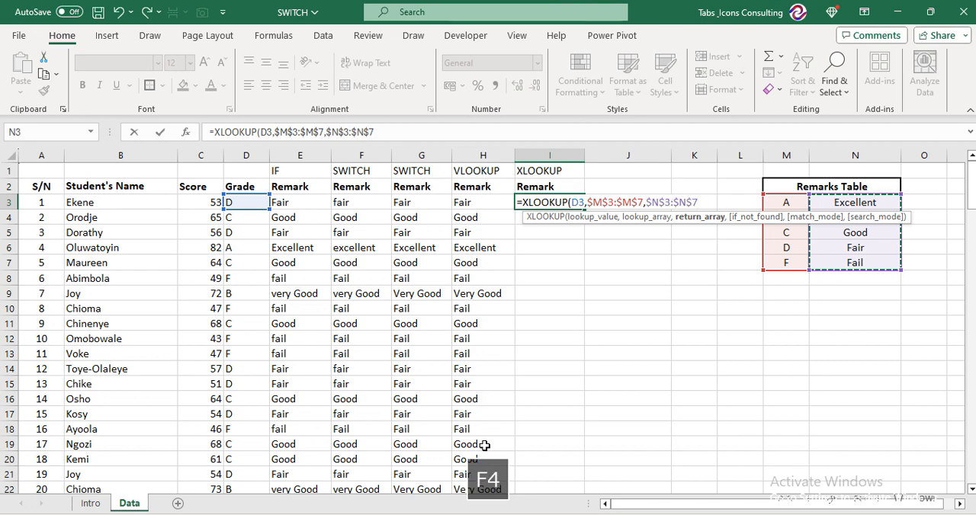
{"action": "key", "text": "Return"}
{"action": "key", "text": "Up"}
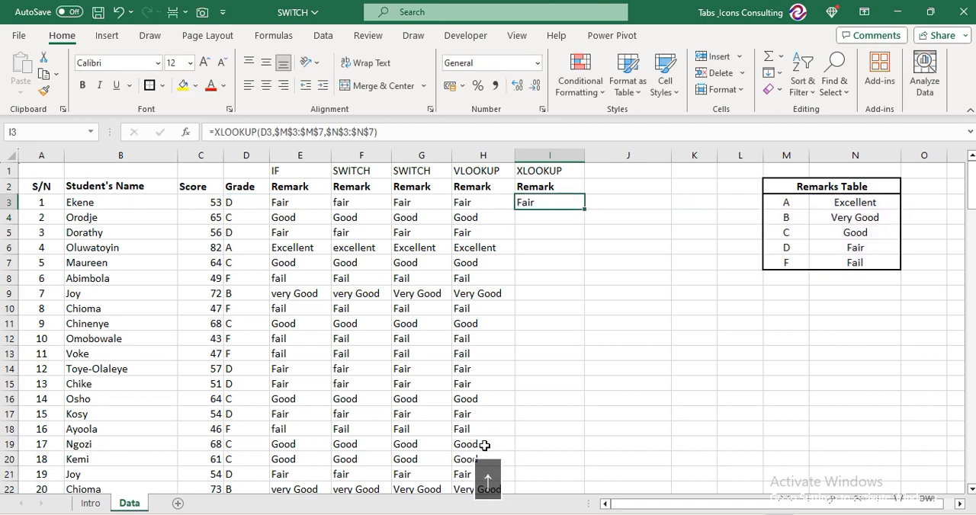
{"action": "double_click", "coordinate": [585, 210]}
Fill the Remark header from I2 into J2 and enter the heading INDEX & MATCH in J1
{"action": "left_click", "coordinate": [593, 195]}
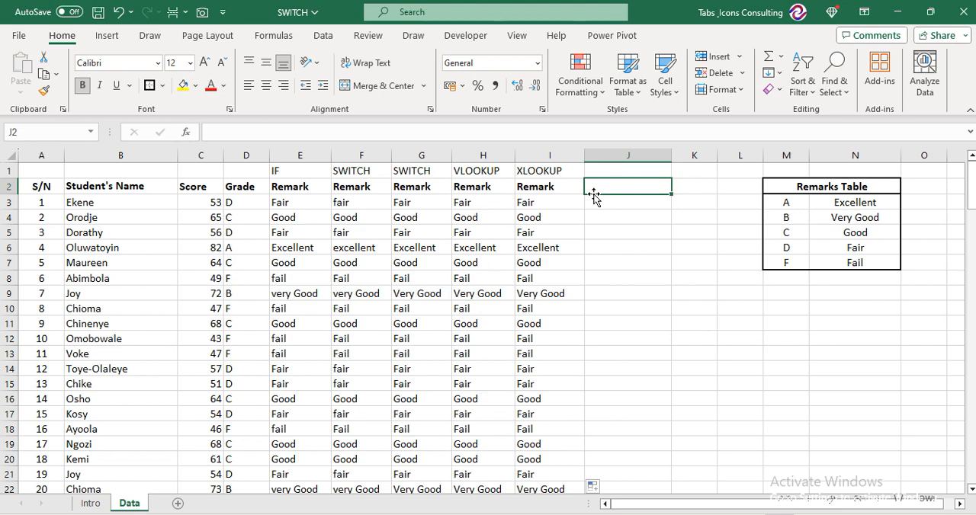
{"action": "key", "text": "ctrl+r"}
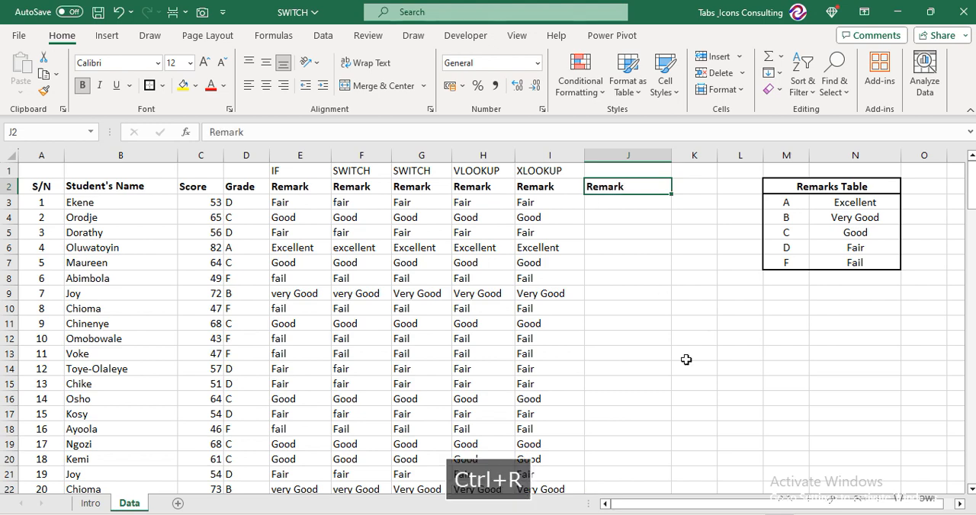
{"action": "key", "text": "Up"}
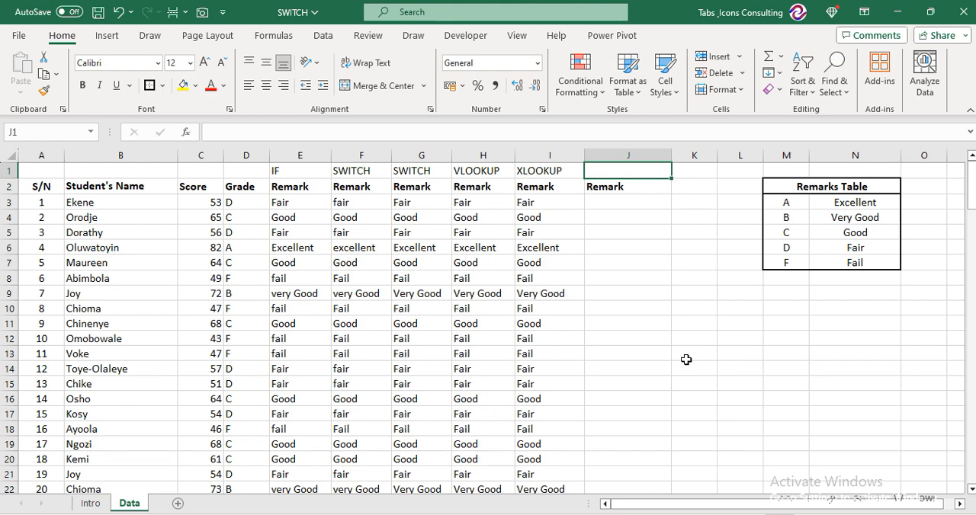
{"action": "type", "text": "INDEX & M"}
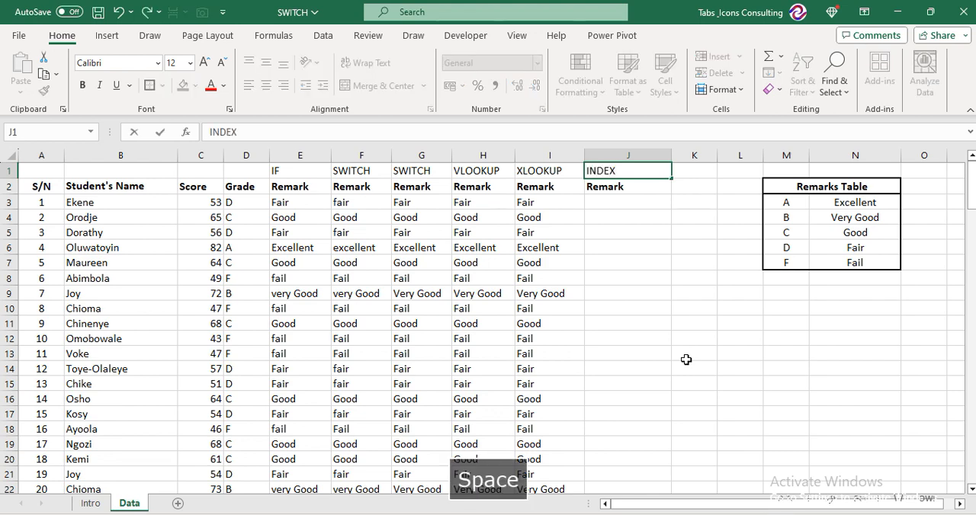
{"action": "type", "text": "ATCH"}
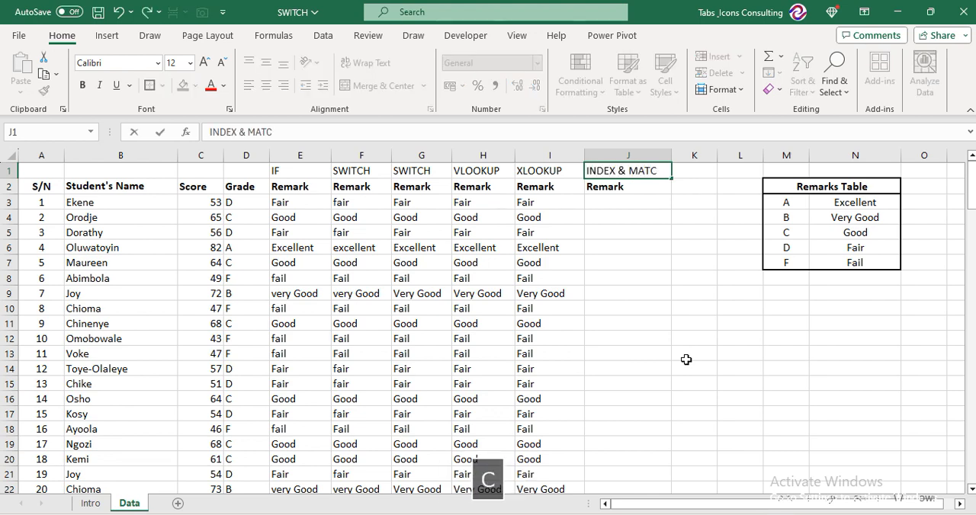
{"action": "key", "text": "Down"}
{"action": "key", "text": "Down"}
{"action": "key", "text": "Up"}
{"action": "key", "text": "Up"}
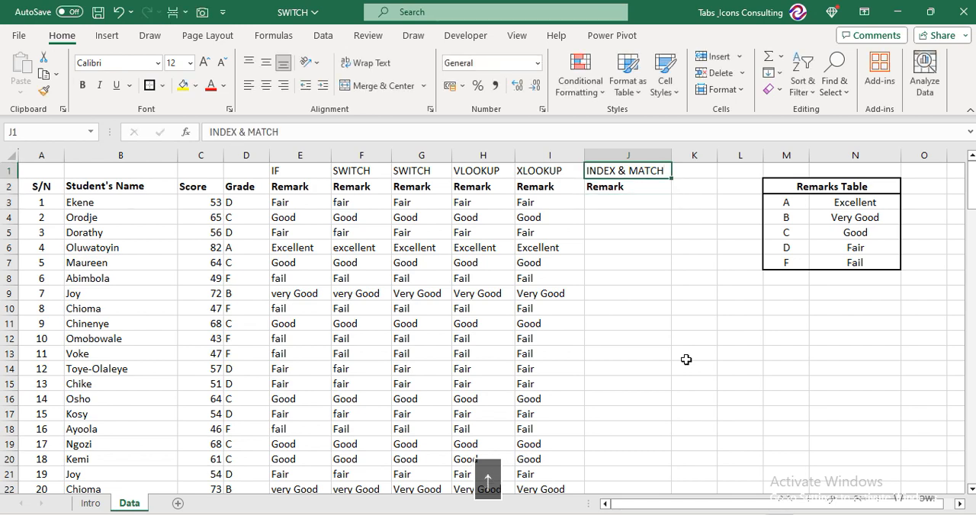
Make column I slightly narrower, with J3 as the selected cell
{"action": "key", "text": "Down"}
{"action": "key", "text": "Down"}
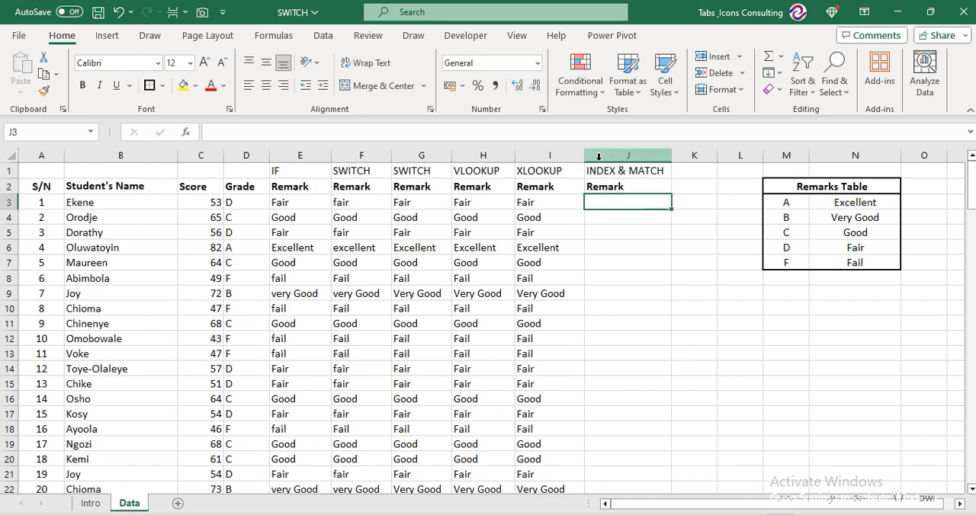
{"action": "left_click_drag", "start_coordinate": [584, 155], "coordinate": [578, 154]}
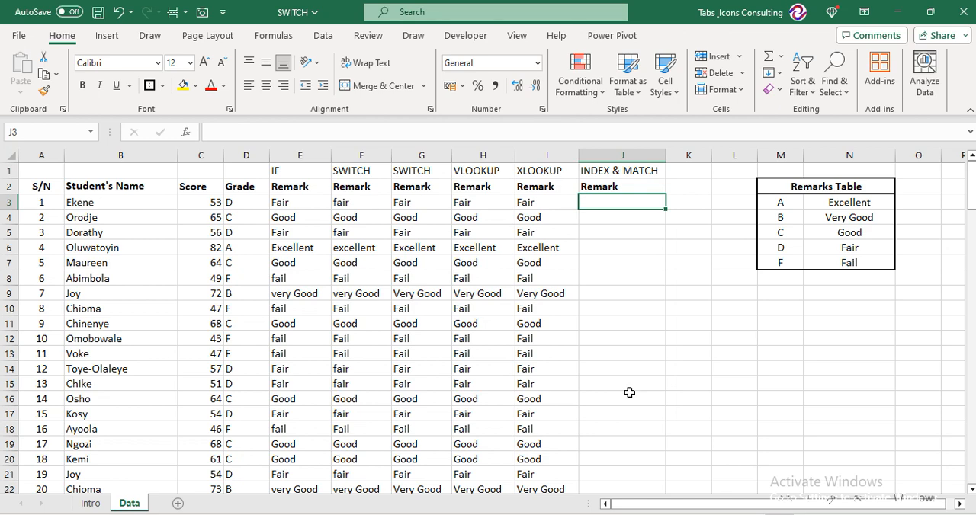
Start an INDEX formula in J3 with the Remarks Table range $M$3:$N$7 as the absolute array, followed by a comma
{"action": "type", "text": "=INDE"}
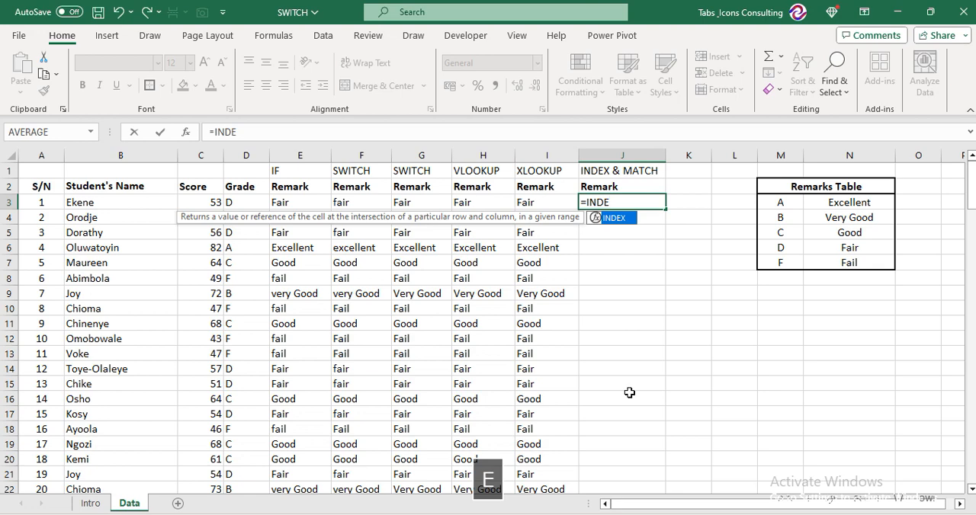
{"action": "key", "text": "Tab"}
{"action": "key", "text": "Right"}
{"action": "key", "text": "Right"}
{"action": "key", "text": "Right"}
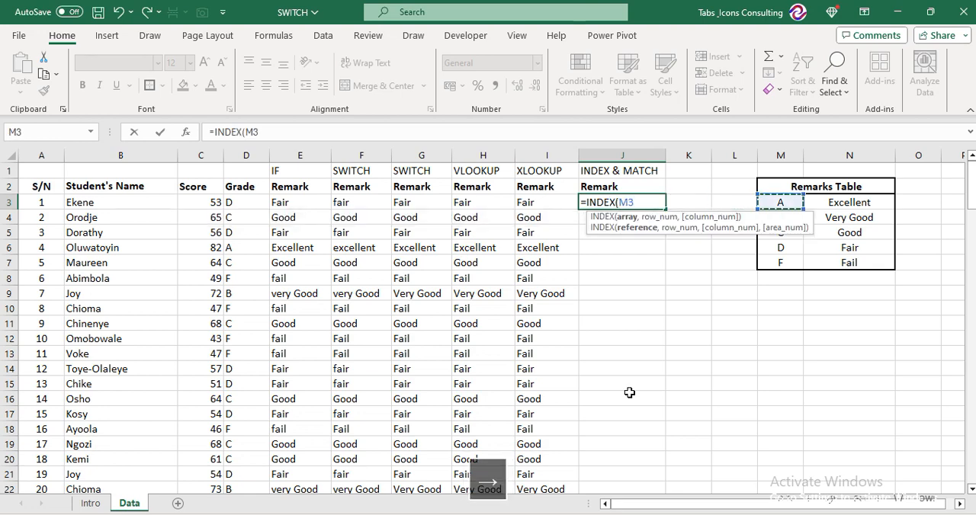
{"action": "key", "text": "shift+Right"}
{"action": "key", "text": "shift+Right"}
{"action": "key", "text": "shift+Left"}
{"action": "key", "text": "shift+Down"}
{"action": "key", "text": "shift+Down"}
{"action": "key", "text": "shift+Down"}
{"action": "key", "text": "shift+Down"}
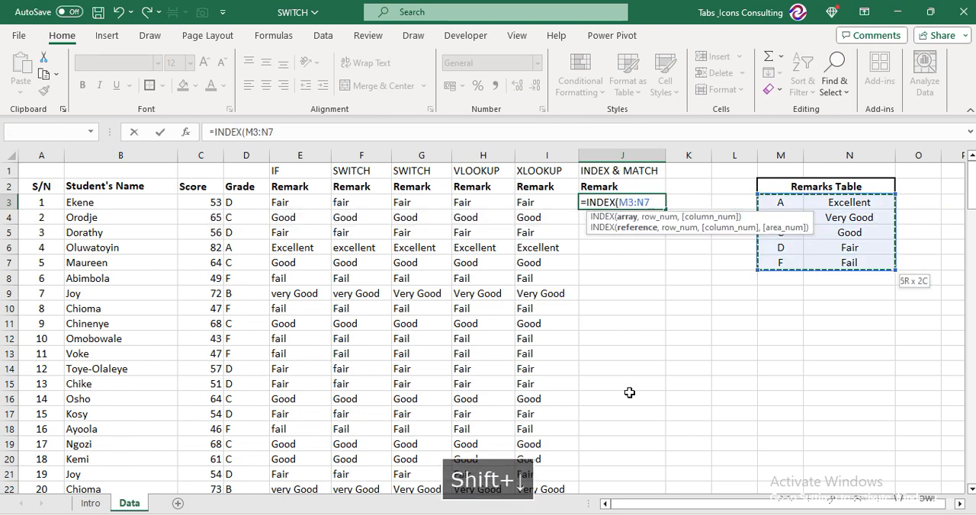
{"action": "key", "text": "F4"}
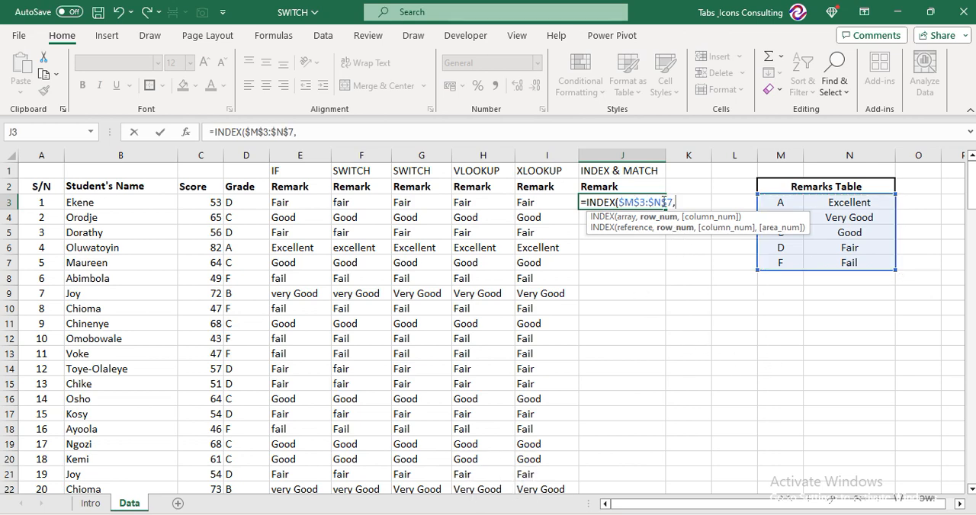
{"action": "type", "text": ",MATC"}
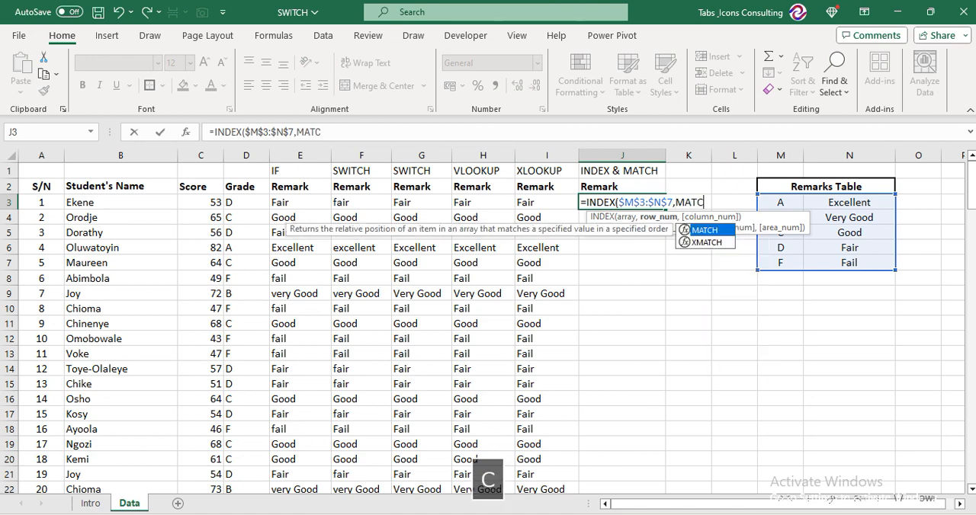
Nest a MATCH function as the INDEX row number, with grade cell D3 as its lookup value, followed by a comma
{"action": "key", "text": "Tab"}
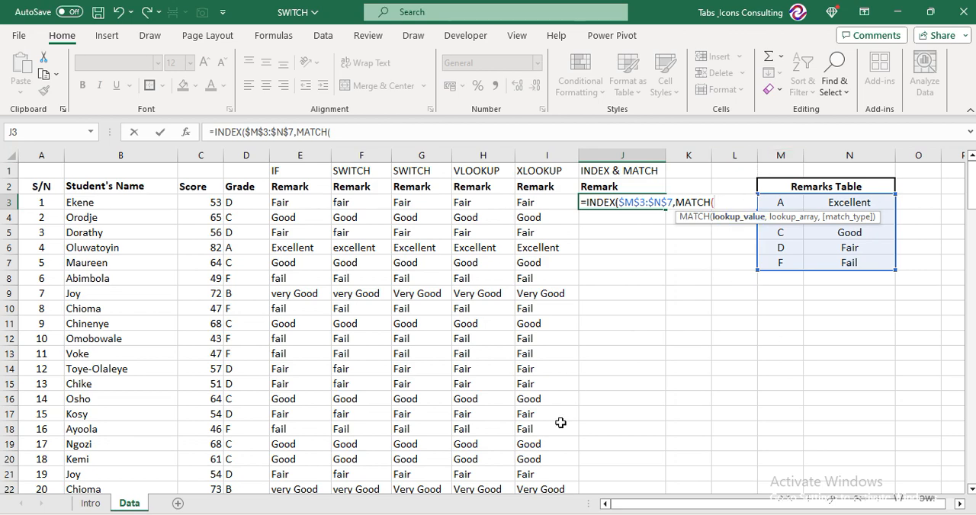
{"action": "key", "text": "Left"}
{"action": "key", "text": "Left"}
{"action": "key", "text": "Left"}
{"action": "key", "text": "Left"}
{"action": "key", "text": "Left"}
{"action": "key", "text": "Left"}
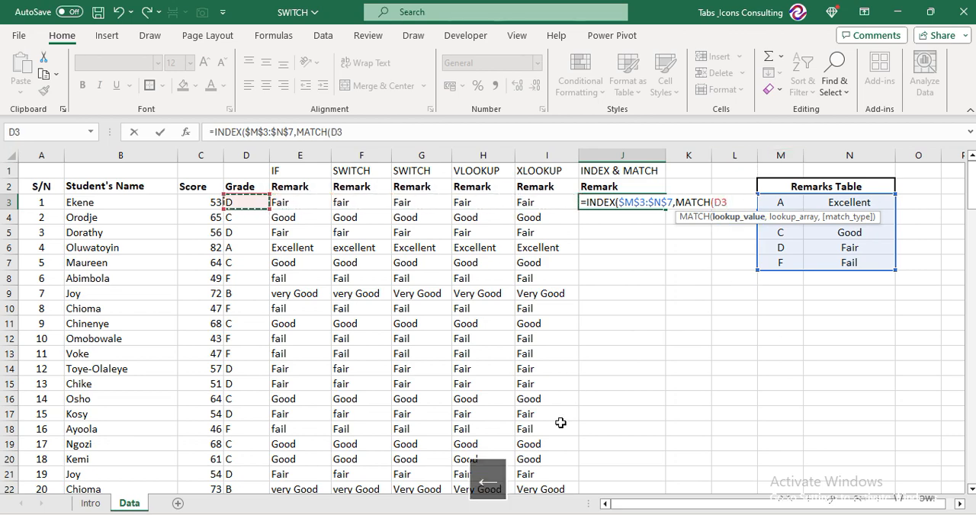
{"action": "type", "text": ","}
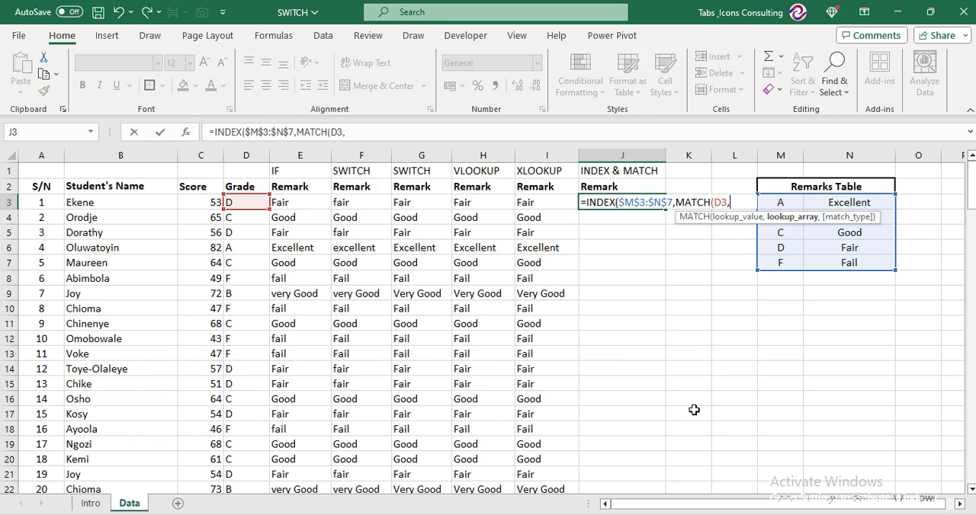
Add the Remarks Table's grade column $M$3:$M$7 as the absolute MATCH lookup array, followed by a comma
{"action": "key", "text": "Right"}
{"action": "key", "text": "Right"}
{"action": "key", "text": "Right"}
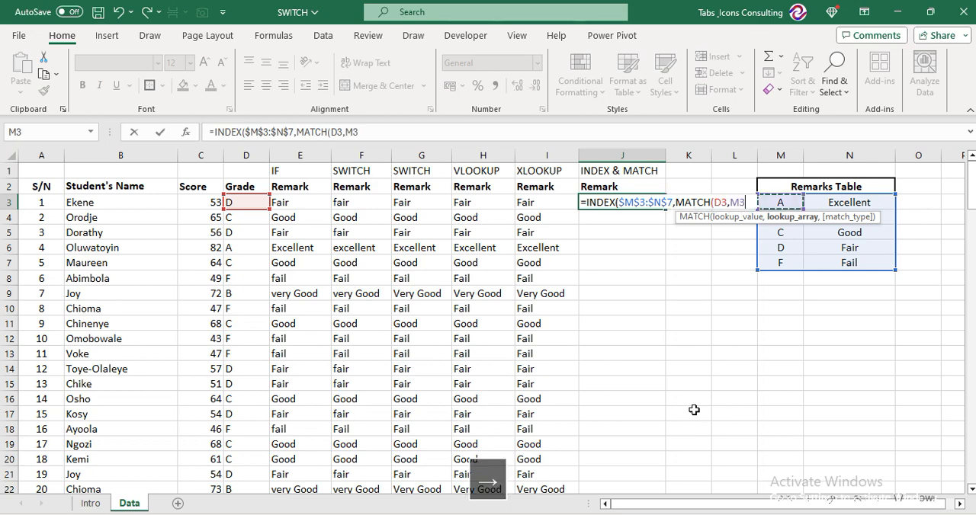
{"action": "key", "text": "ctrl+shift+Down"}
{"action": "key", "text": "F4"}
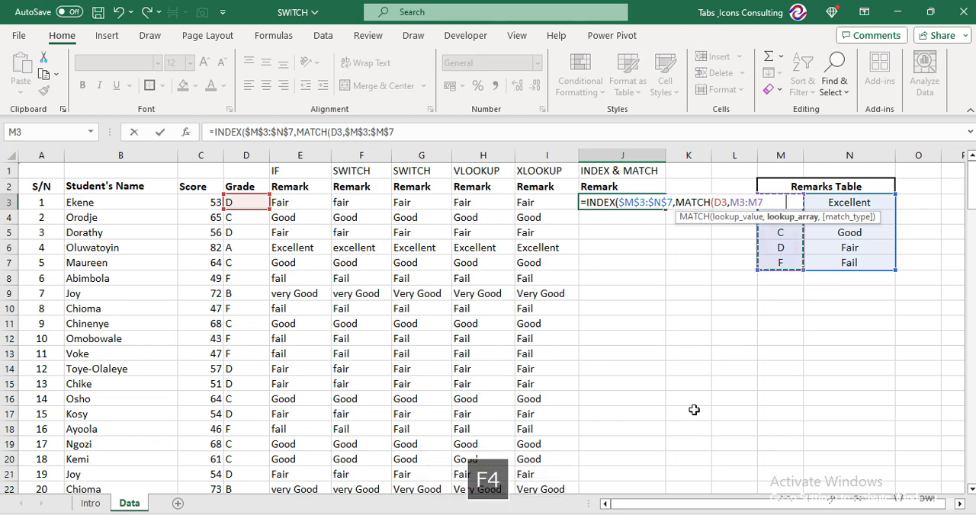
{"action": "type", "text": ","}
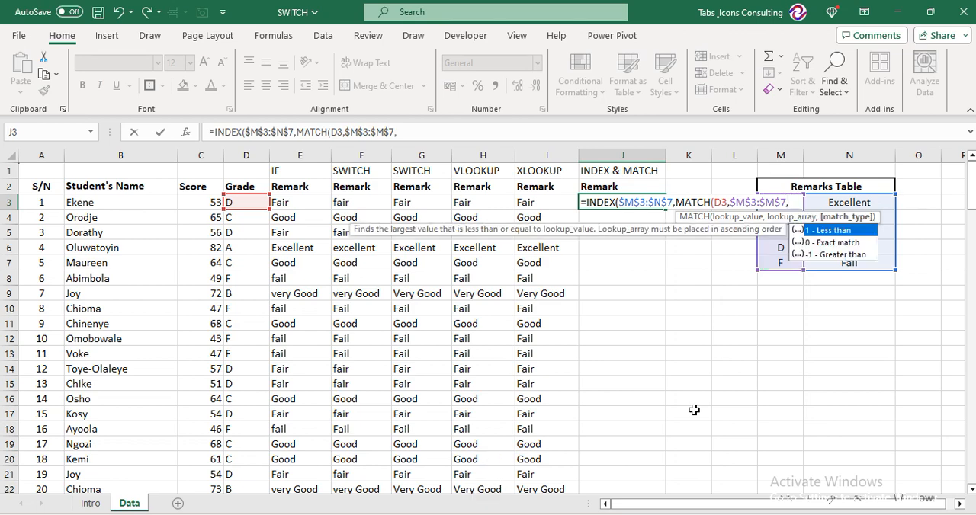
Finish MATCH with exact match type 0, set the INDEX column number to 2, and commit the formula in J3
{"action": "key", "text": "Down"}
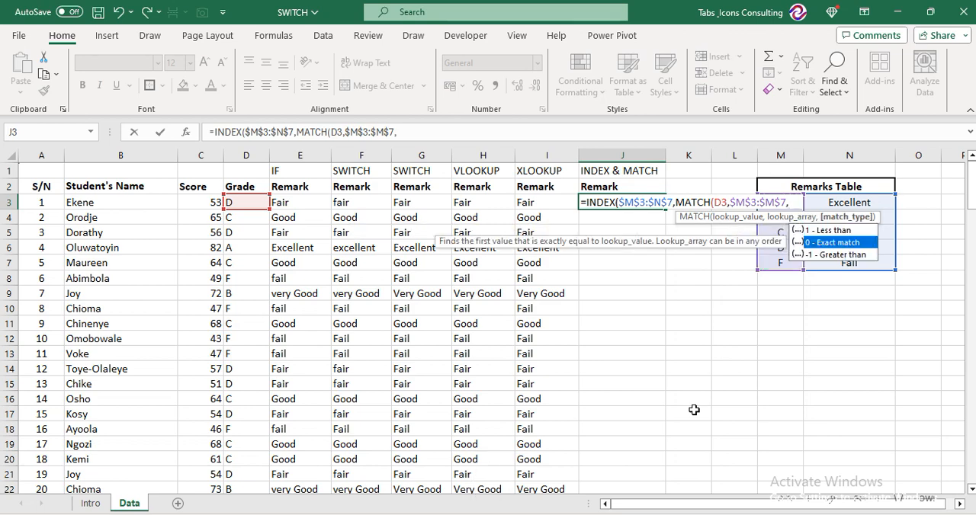
{"action": "key", "text": "Tab"}
{"action": "type", "text": "),"}
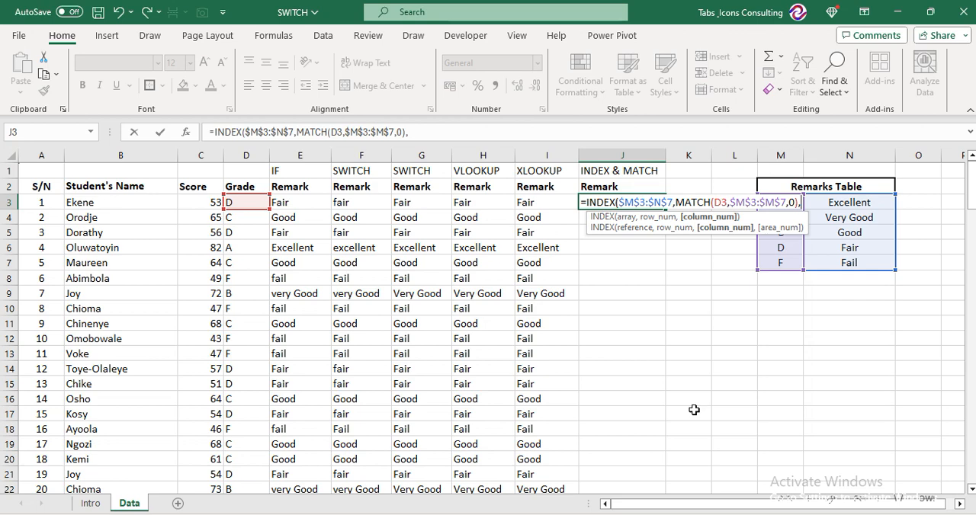
{"action": "type", "text": "2"}
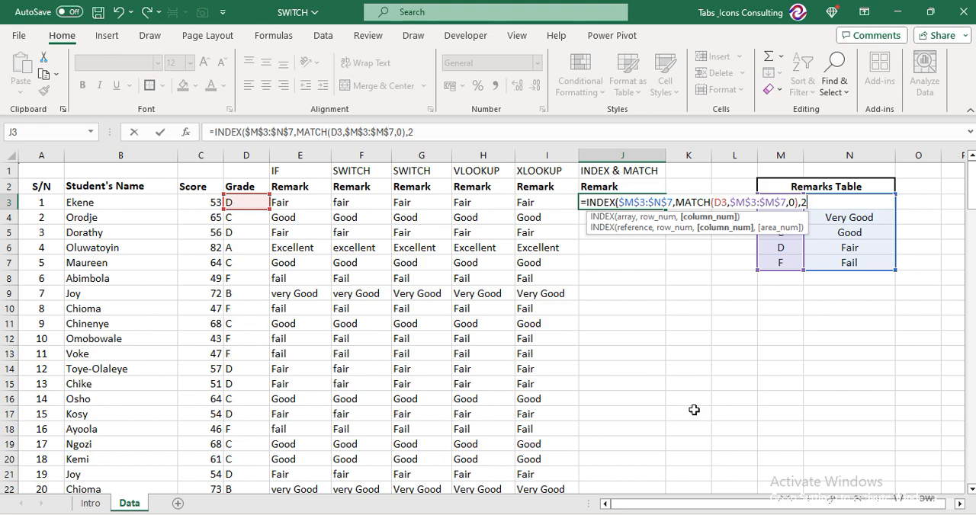
{"action": "key", "text": "Return"}
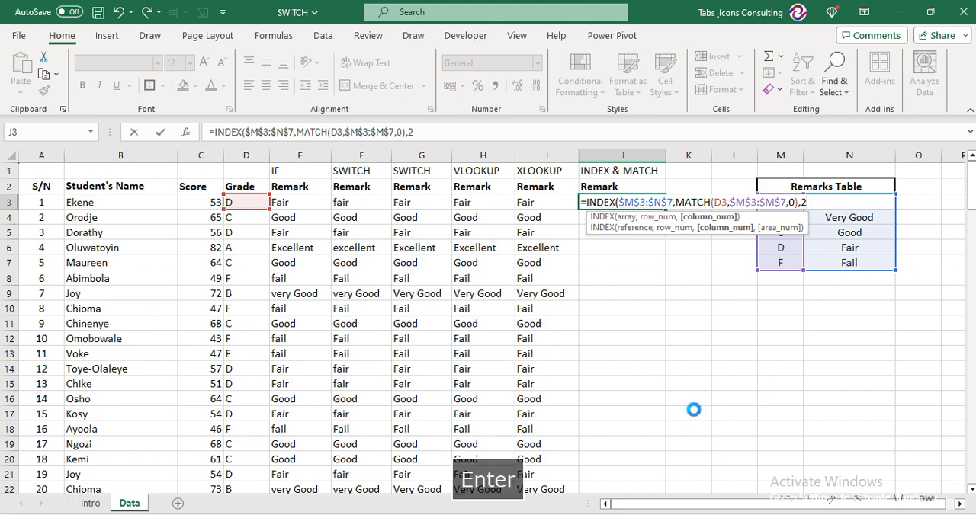
Commit the INDEX and MATCH formula in J3 and fill it down the Remark column for all students
{"action": "key", "text": "Return"}
{"action": "key", "text": "Up"}
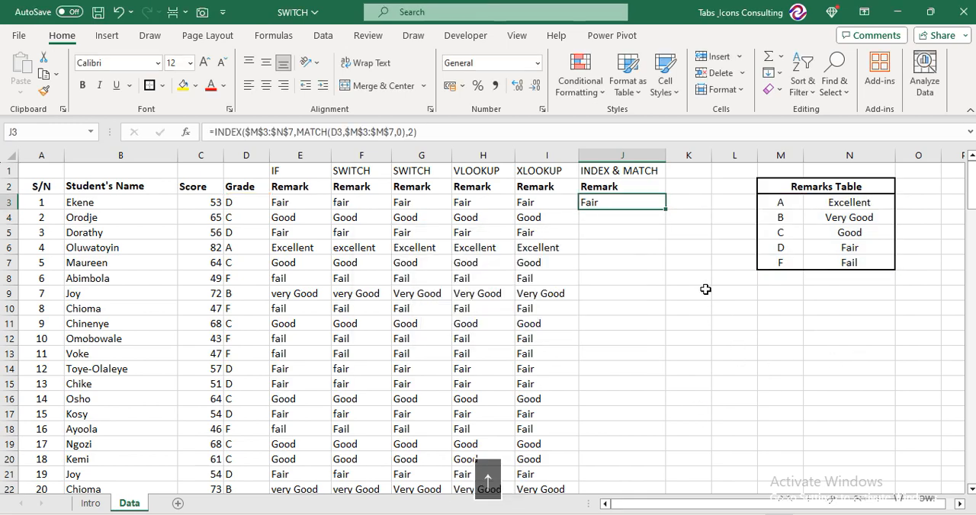
{"action": "double_click", "coordinate": [664, 208]}
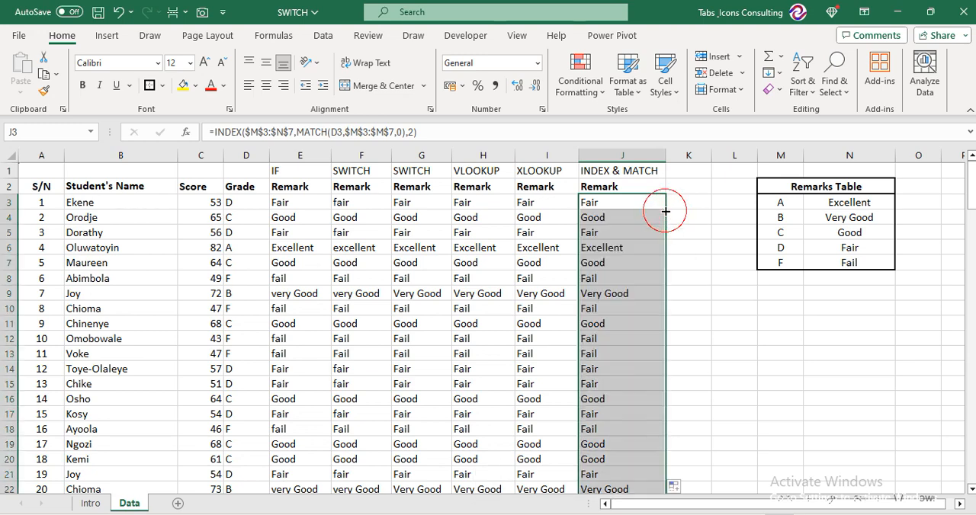
{"action": "left_click", "coordinate": [644, 258]}
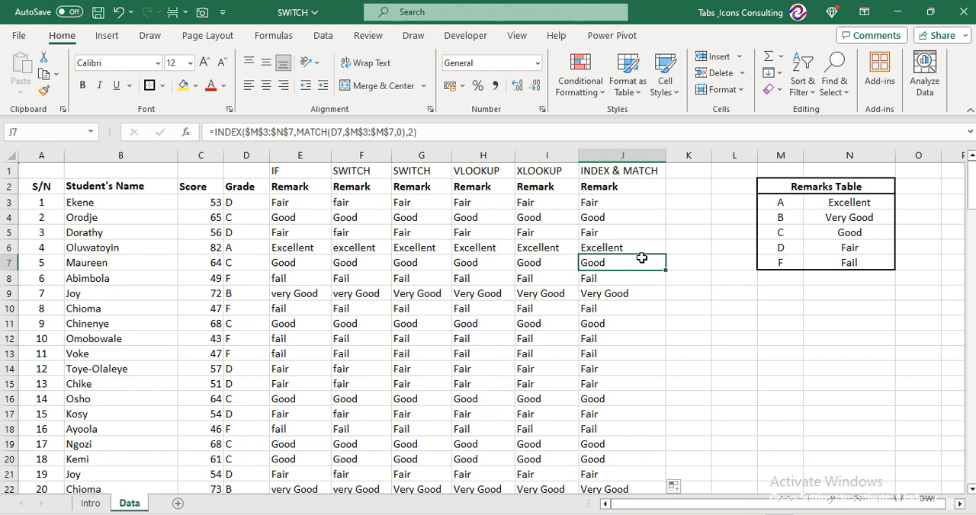
Review the method headings in row 1 above the Remark columns, from IF across to XLOOKUP
{"action": "key", "text": "Left"}
{"action": "key", "text": "Left"}
{"action": "key", "text": "Left"}
{"action": "key", "text": "Left"}
{"action": "key", "text": "Left"}
{"action": "key", "text": "Up"}
{"action": "key", "text": "Up"}
{"action": "key", "text": "Up"}
{"action": "key", "text": "Up"}
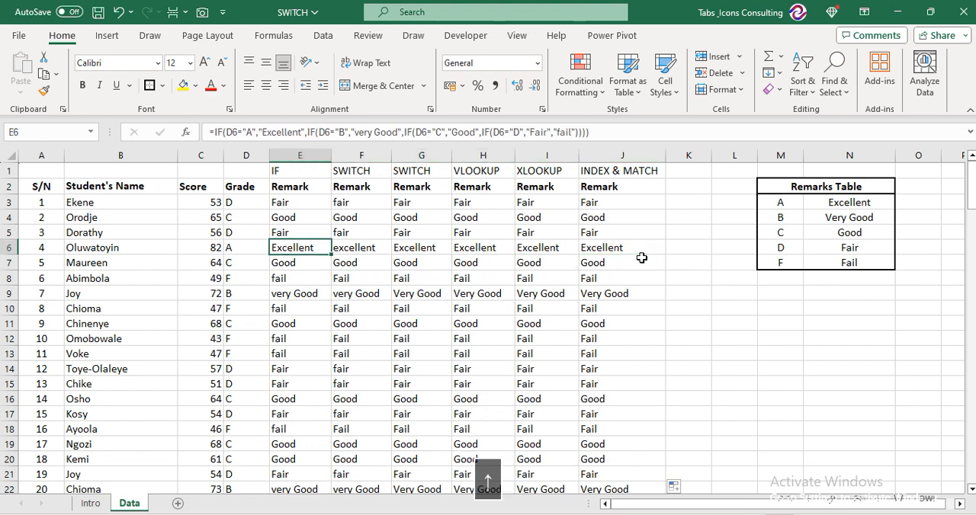
{"action": "key", "text": "Up"}
{"action": "key", "text": "Up"}
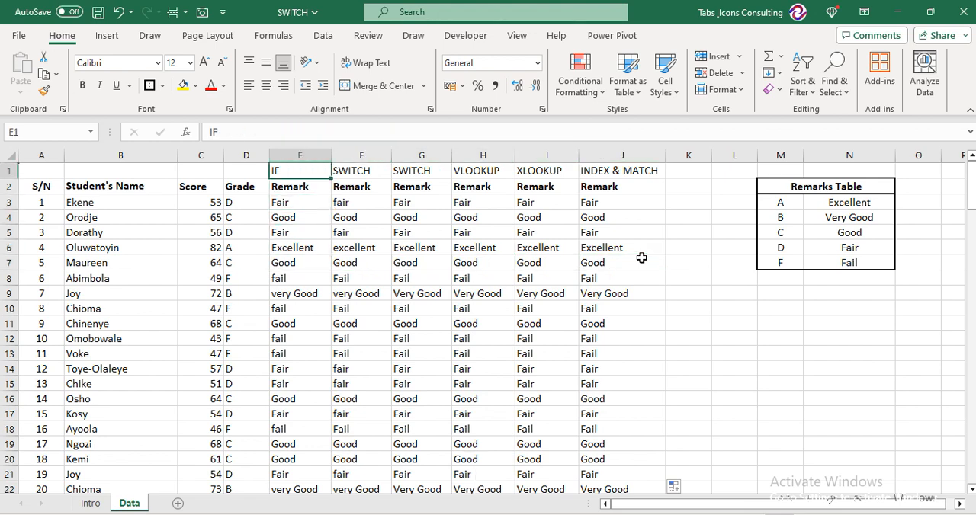
{"action": "key", "text": "Right"}
{"action": "key", "text": "Right"}
{"action": "key", "text": "Right"}
{"action": "key", "text": "Right"}
{"action": "key", "text": "Right"}
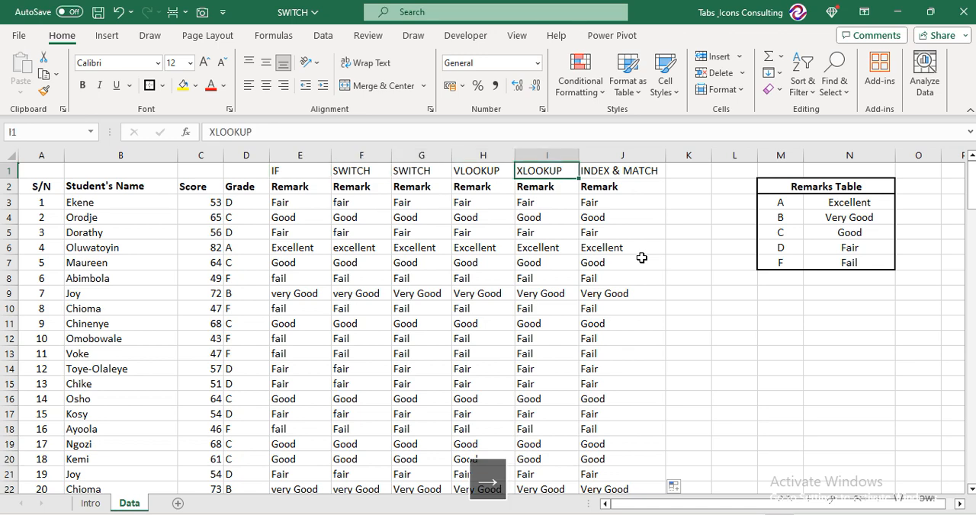